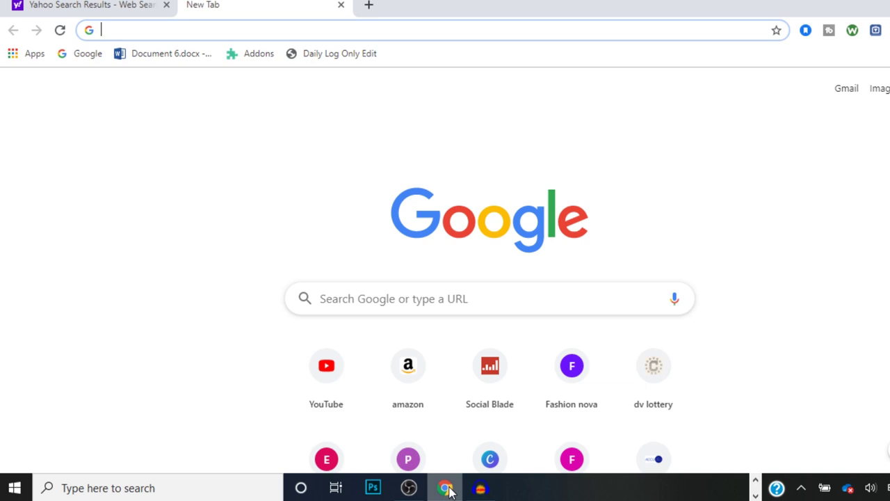
Step: Load the Electronic Diversity Visa Lottery site at dvlottery.state.gov from the address-bar suggestion
text(DV)
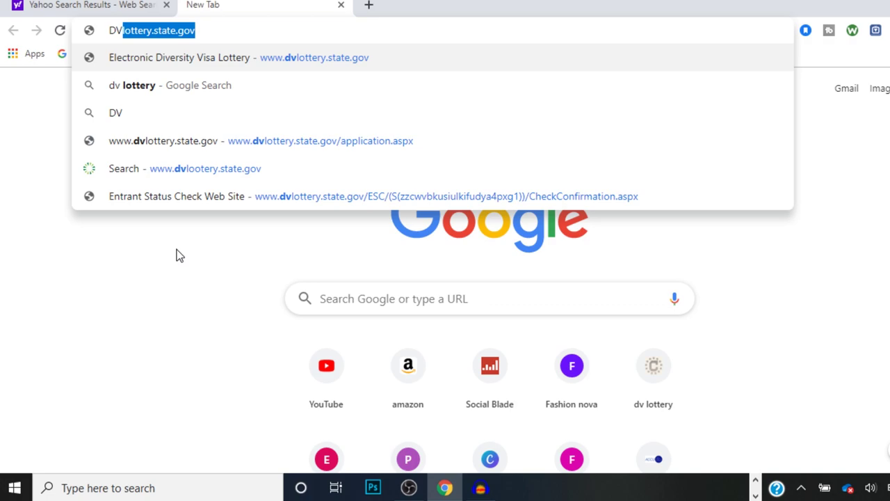
key(Return)
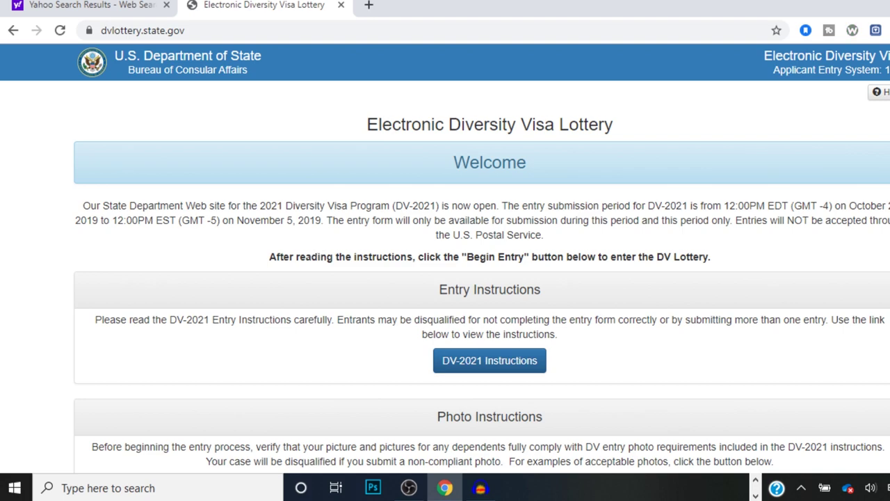
Step: Begin the DV-2021 entry and submit the authentication code shown in the picture
scroll(445, 264, down, 5)
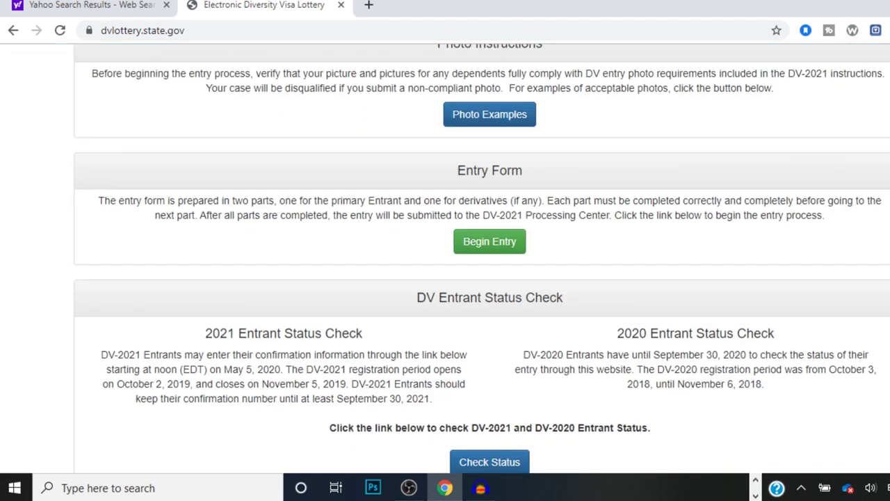
click(490, 242)
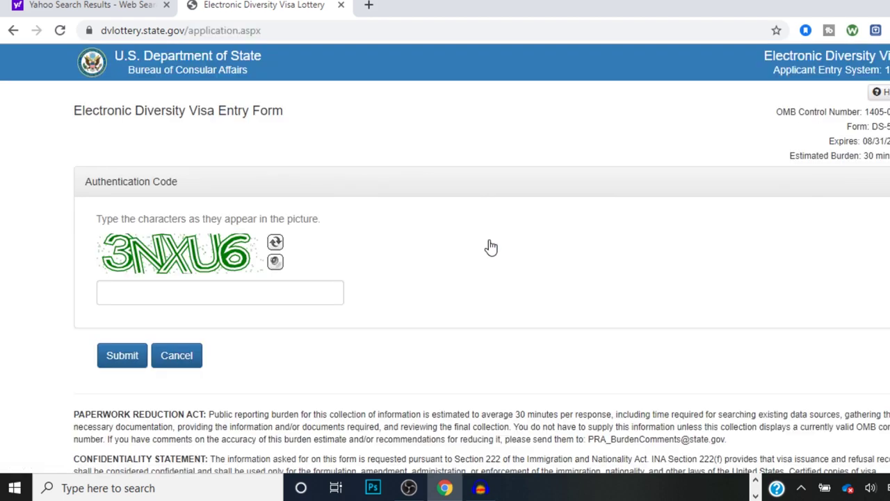
click(225, 297)
text(3N)
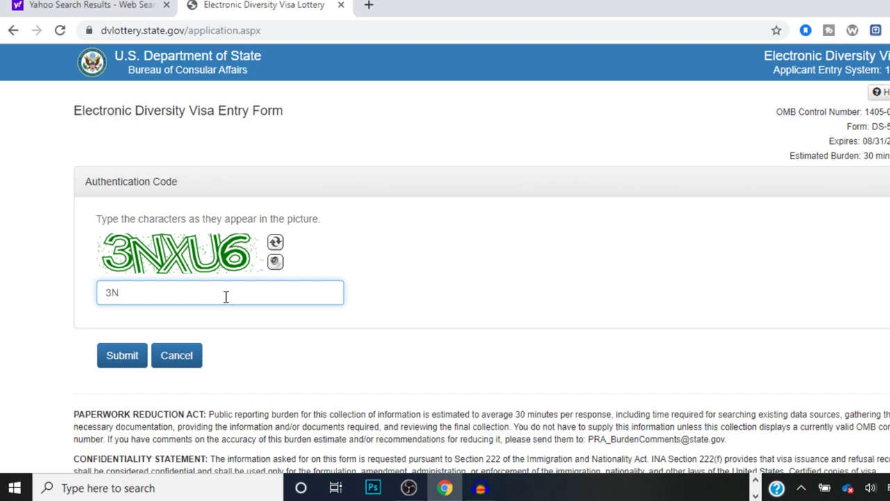
text(XU6)
click(142, 355)
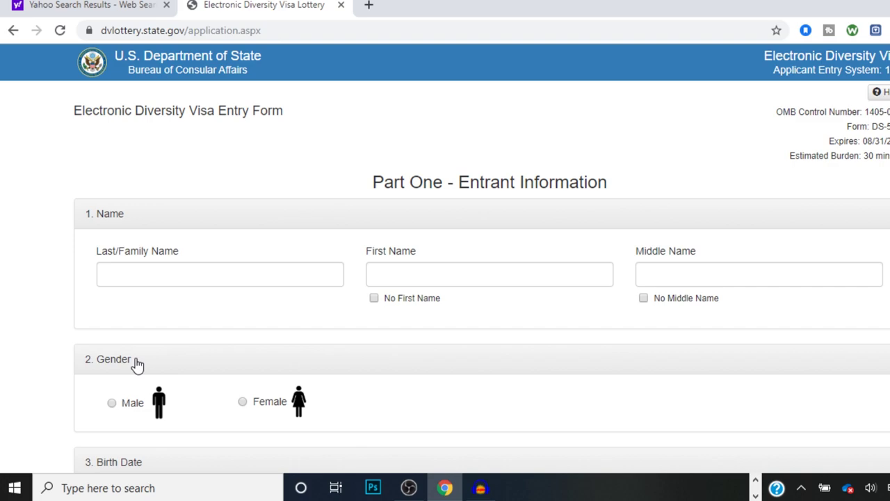
Step: Enter the entrant's surname and first name in Part One of the entry form
click(127, 278)
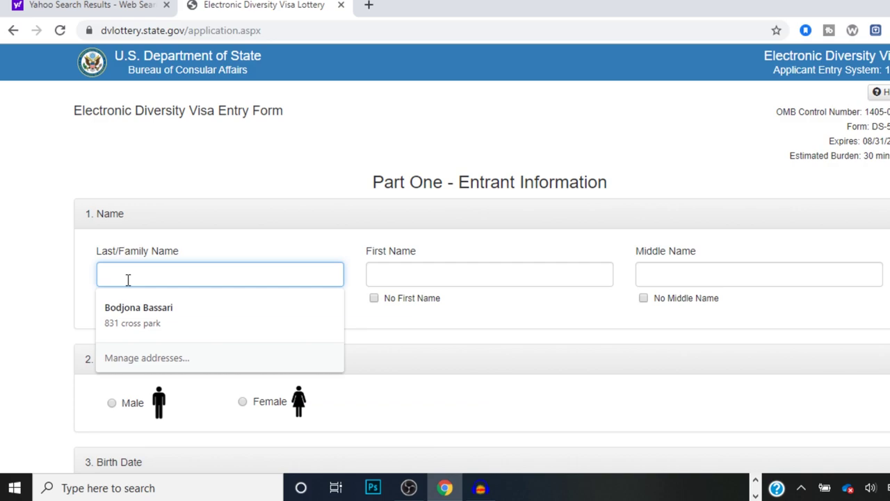
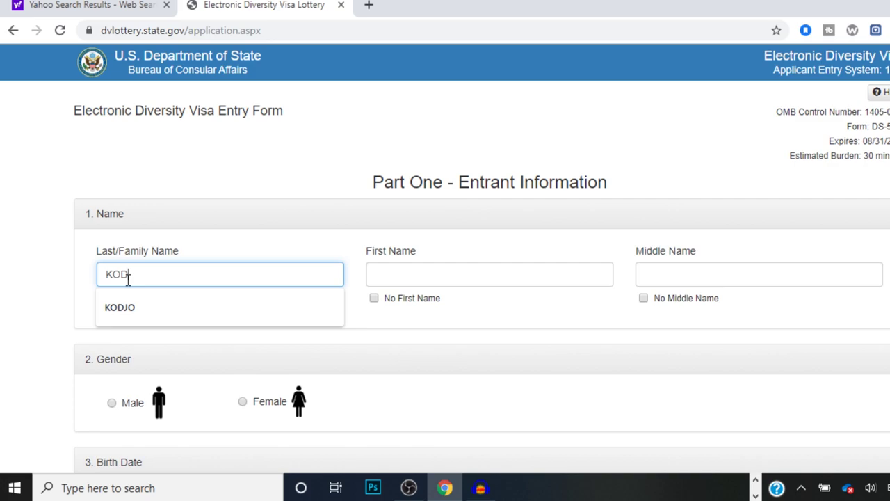
click(409, 279)
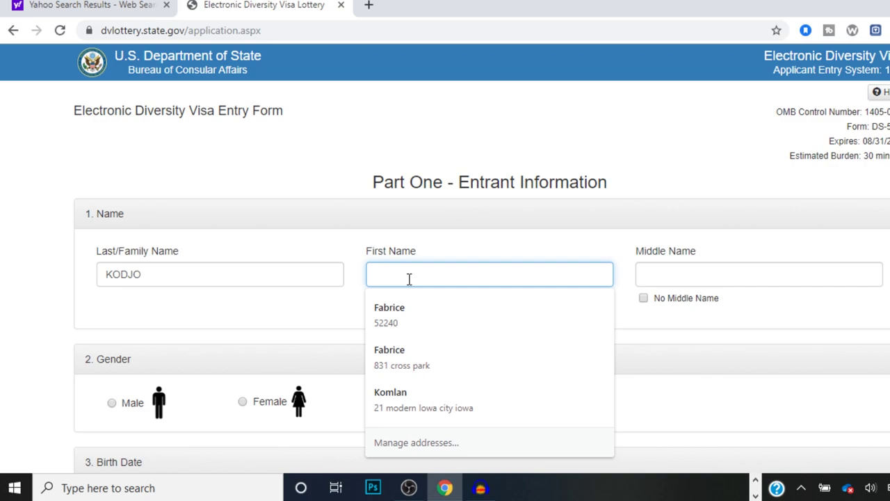
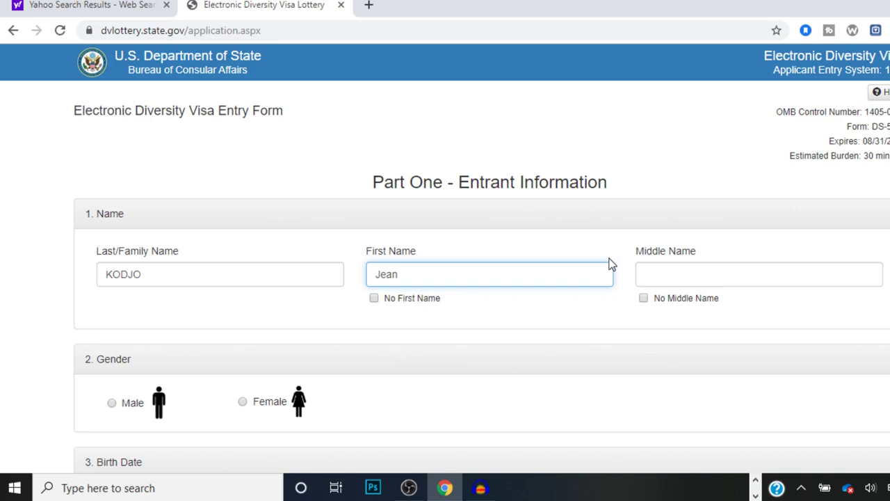
click(667, 271)
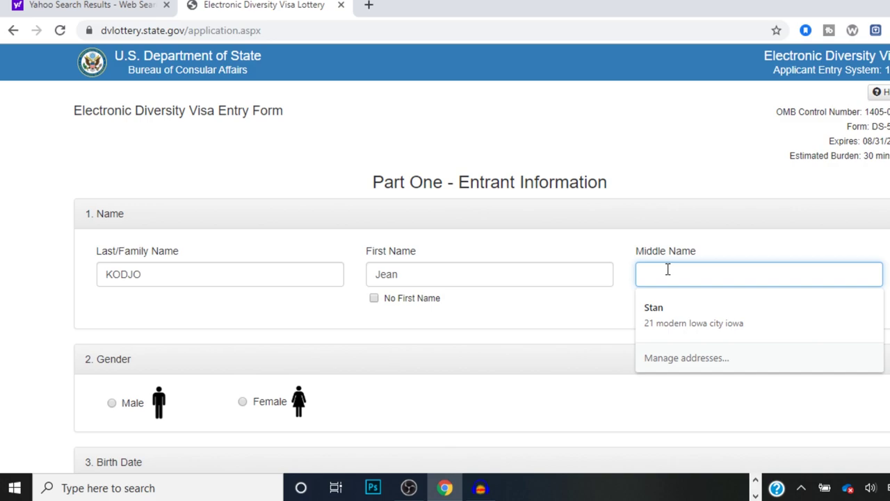
Step: Leave No Middle Name unchecked and type the entrant's two middle names, fixing a typo
click(644, 299)
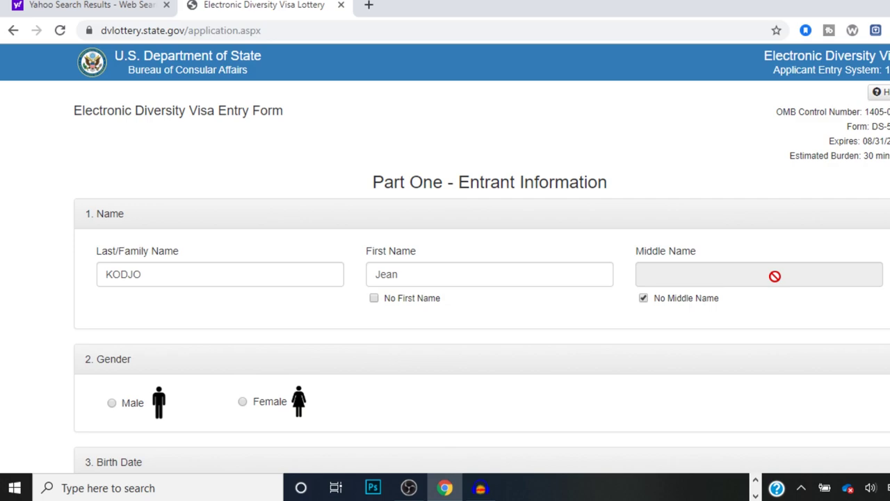
click(654, 304)
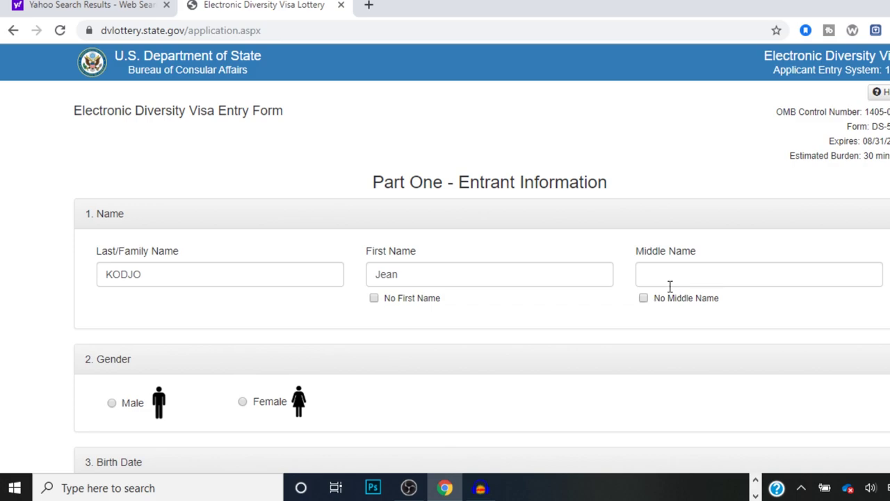
click(673, 279)
text(stan)
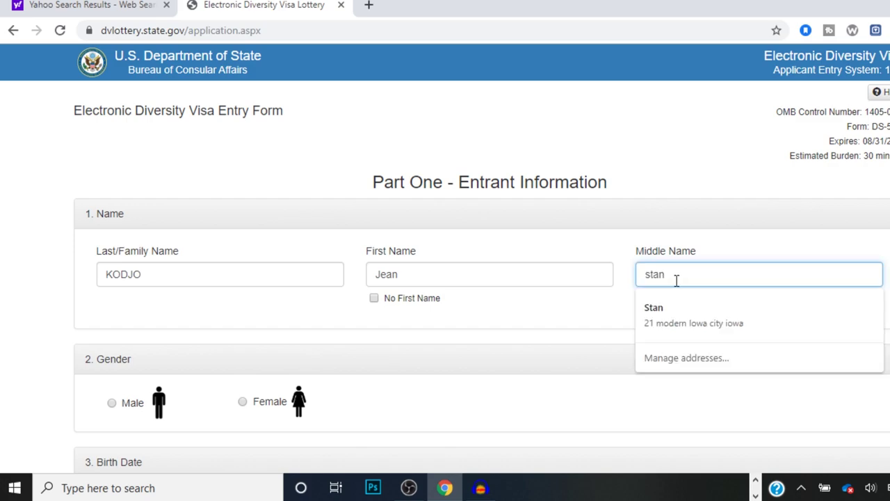
click(735, 398)
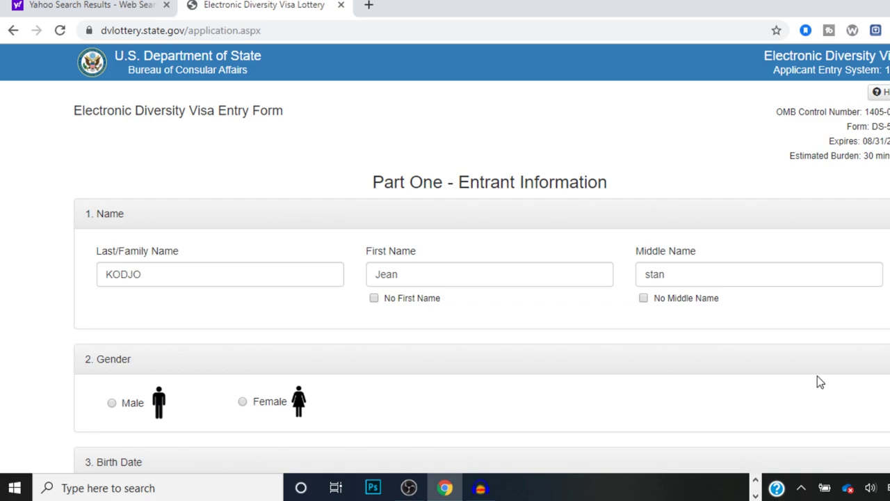
click(763, 273)
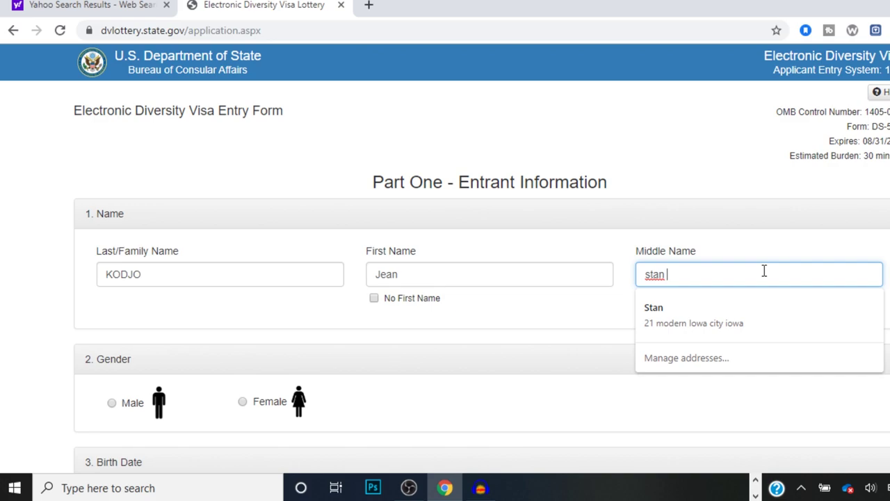
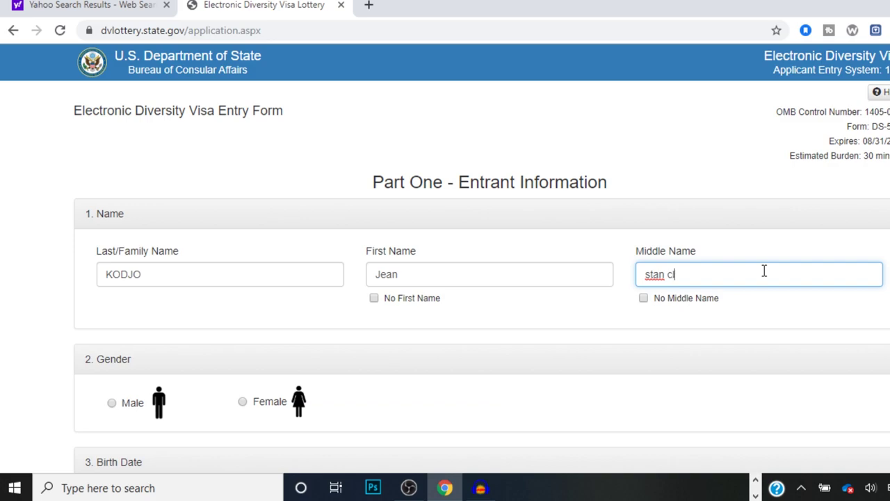
scroll(642, 176, down, 2)
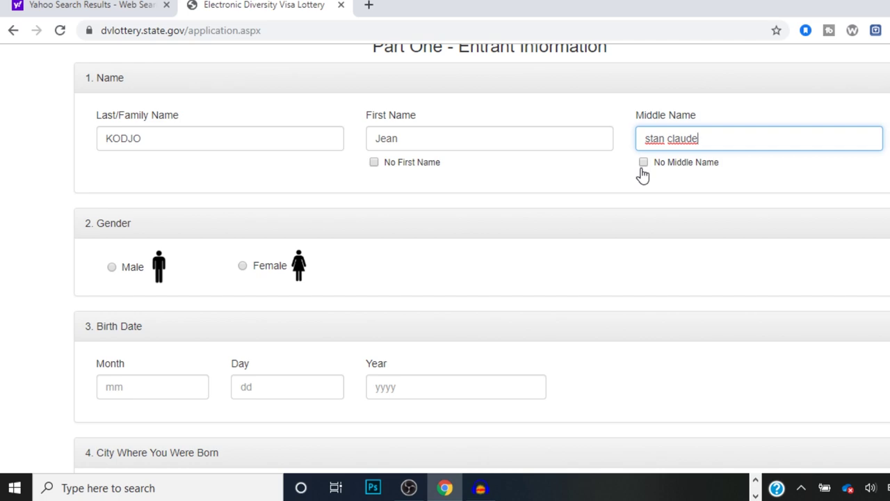
click(112, 267)
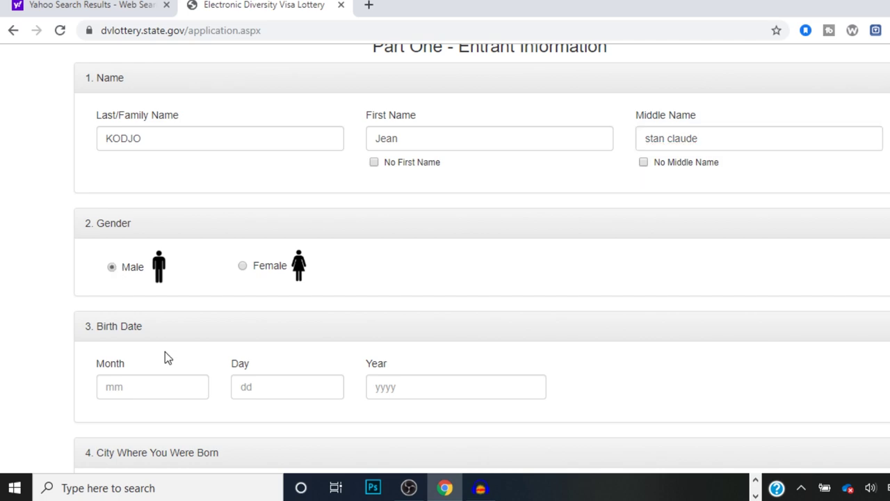
click(169, 395)
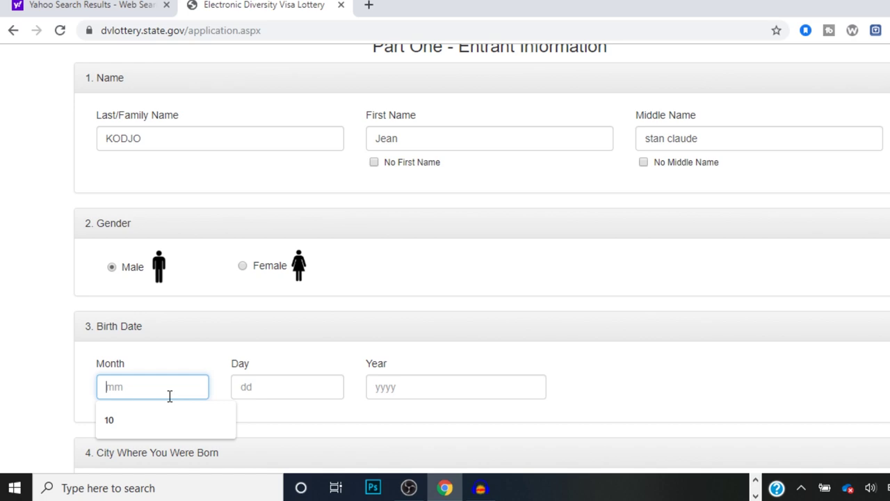
text(10)
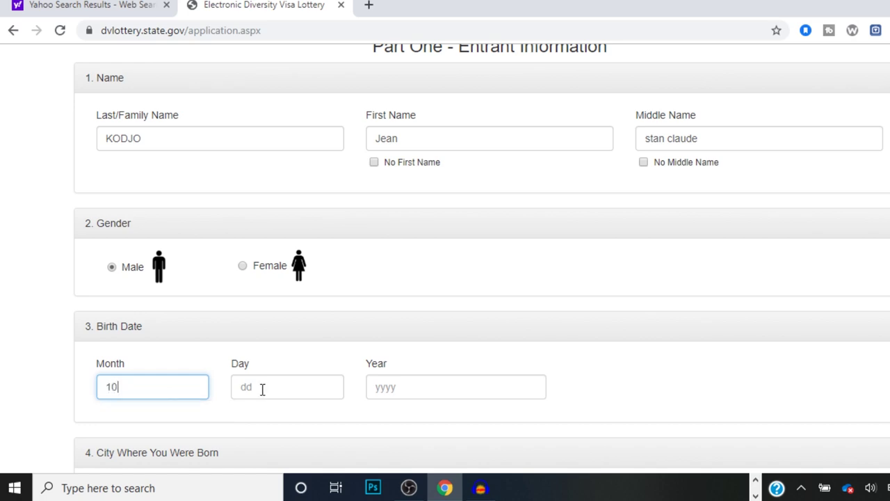
click(263, 388)
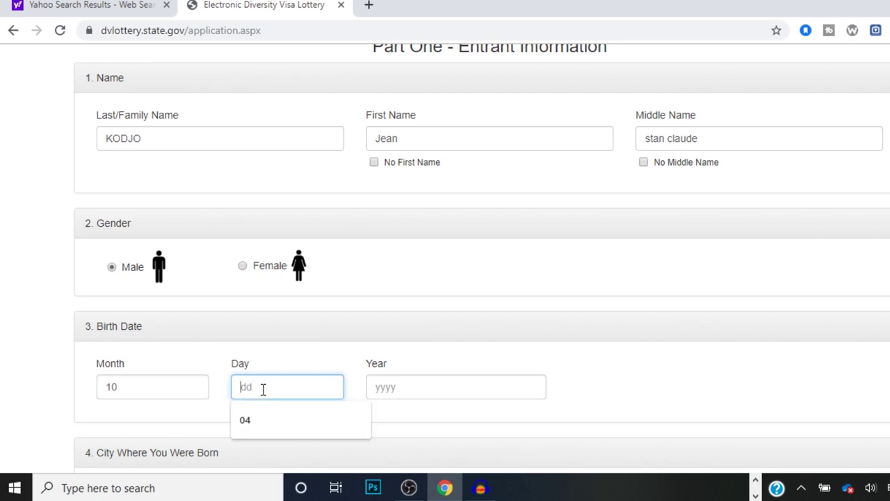
text(04)
click(411, 393)
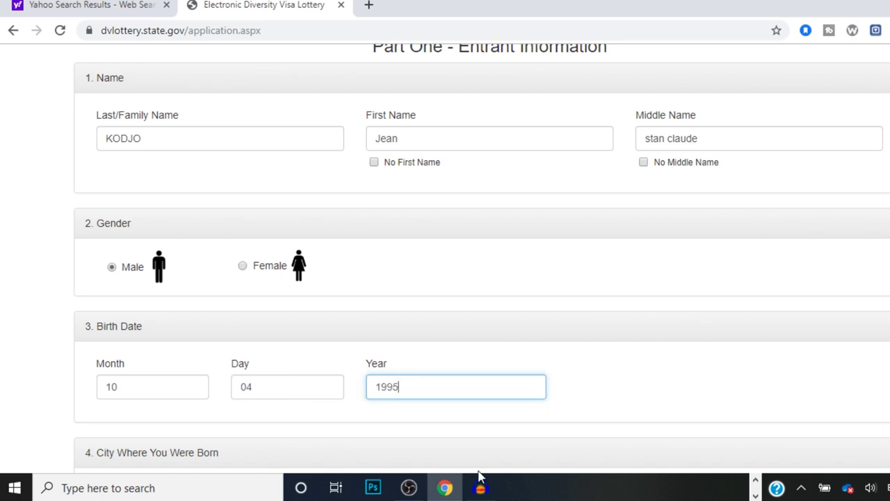
scroll(482, 258, down, 1)
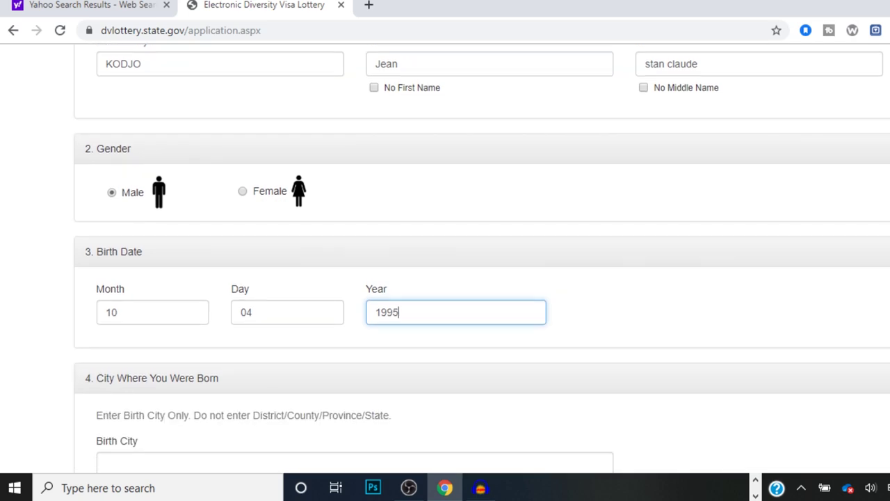
Step: Enter lome as the birth city
scroll(482, 258, down, 3)
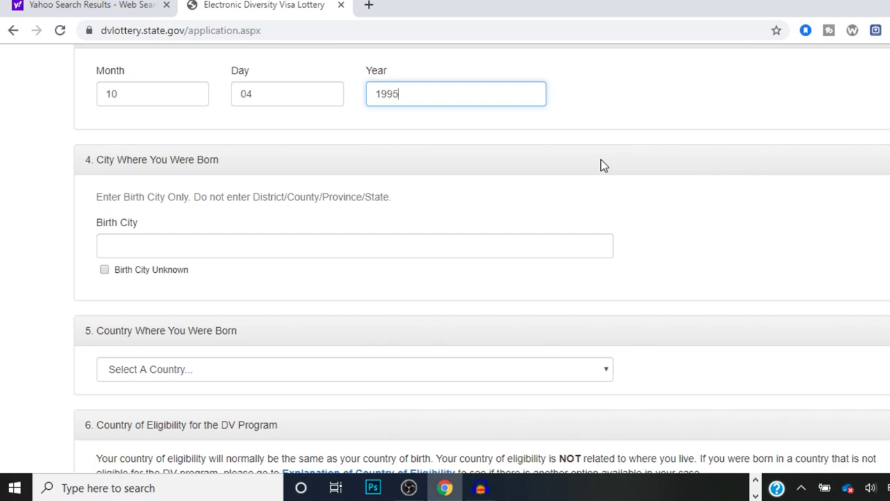
click(536, 249)
text(lome)
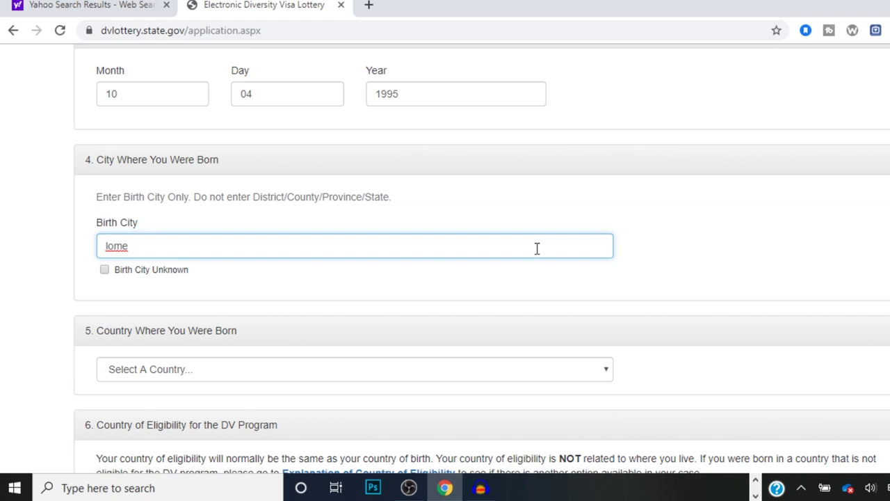
Step: Set Country Where You Were Born to Togo
click(254, 369)
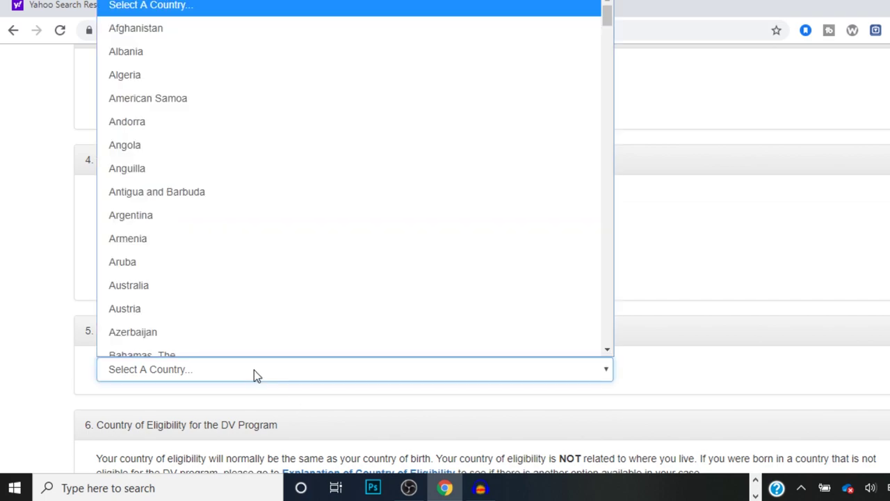
click(253, 369)
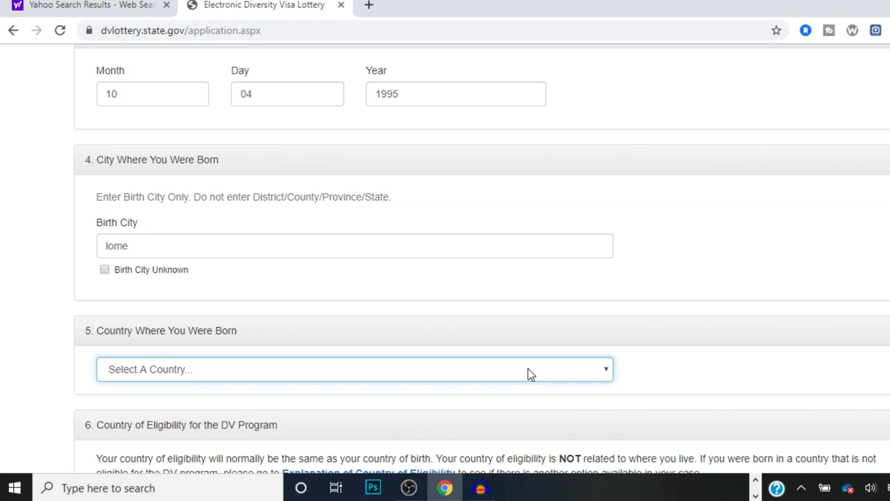
click(528, 369)
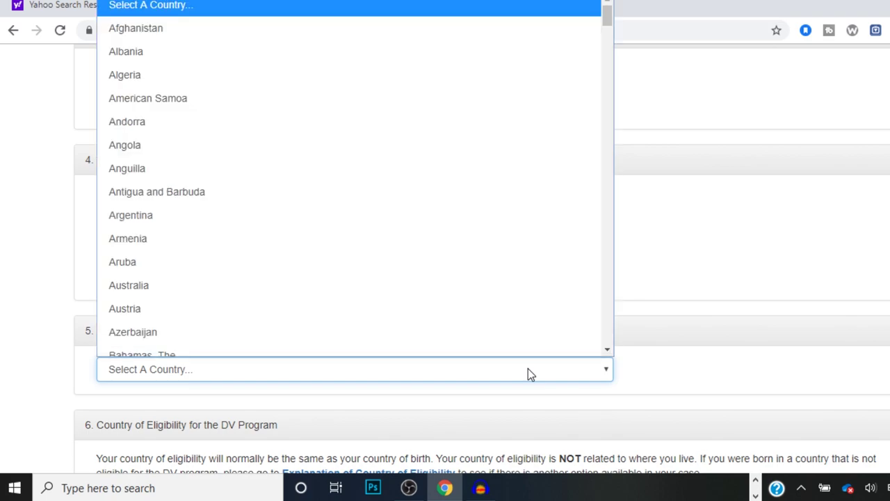
key(t)
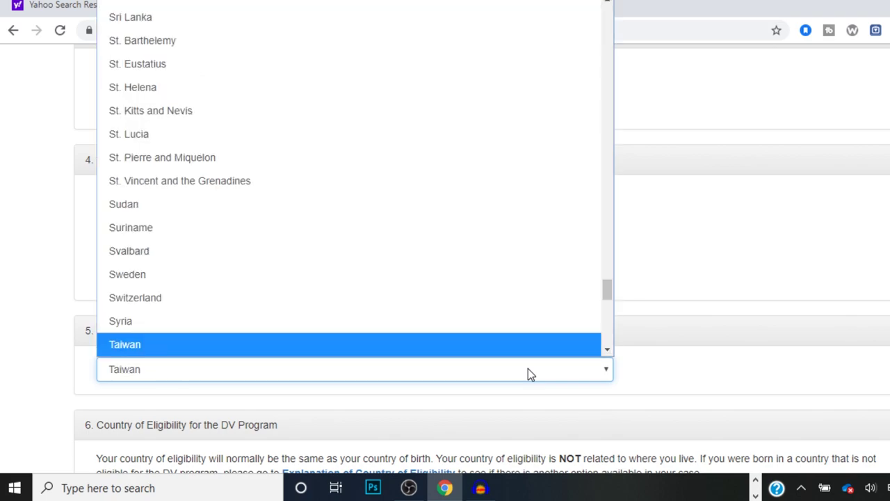
drag(607, 298, 609, 310)
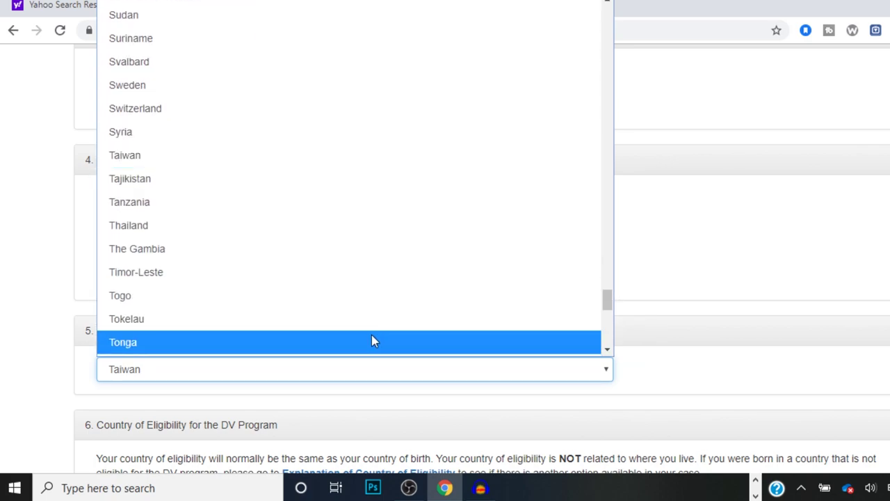
click(387, 299)
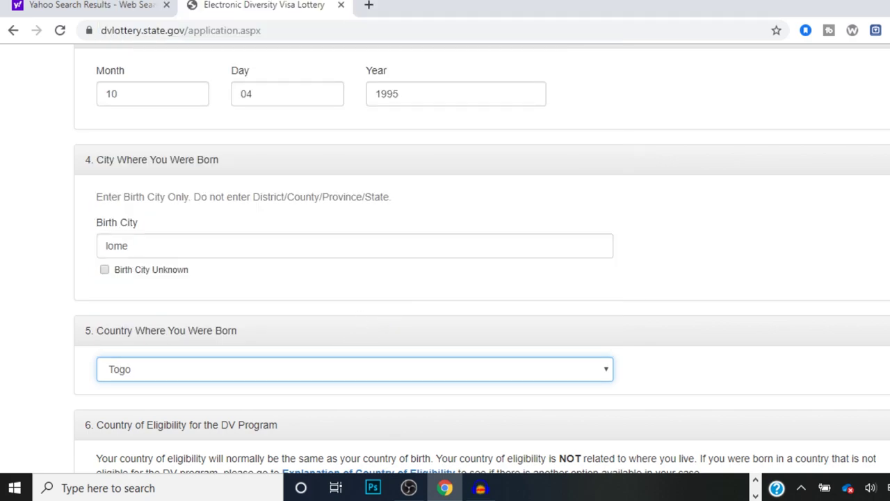
scroll(445, 278, down, 4)
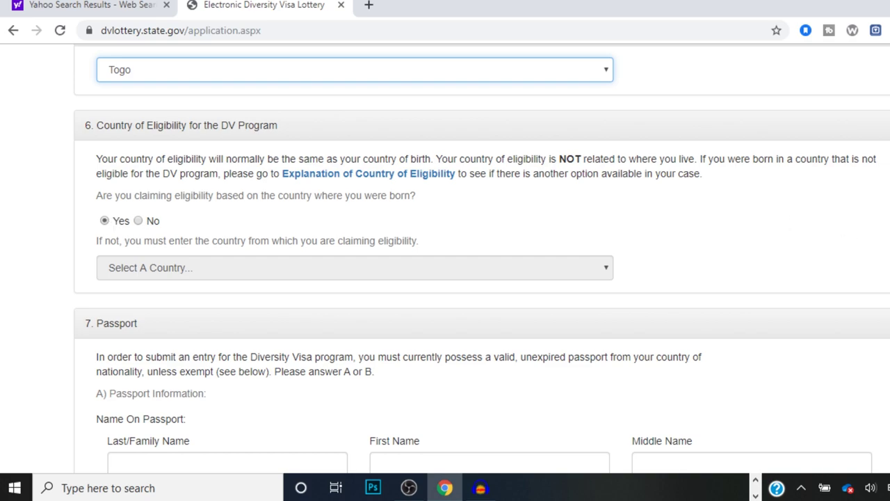
scroll(482, 258, down, 3)
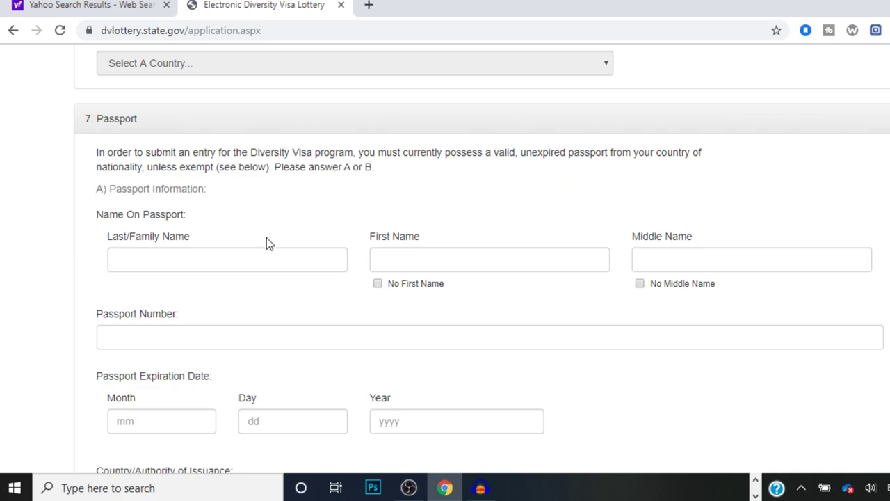
Step: Fill in the passport last, first and middle names, then the passport number
click(262, 261)
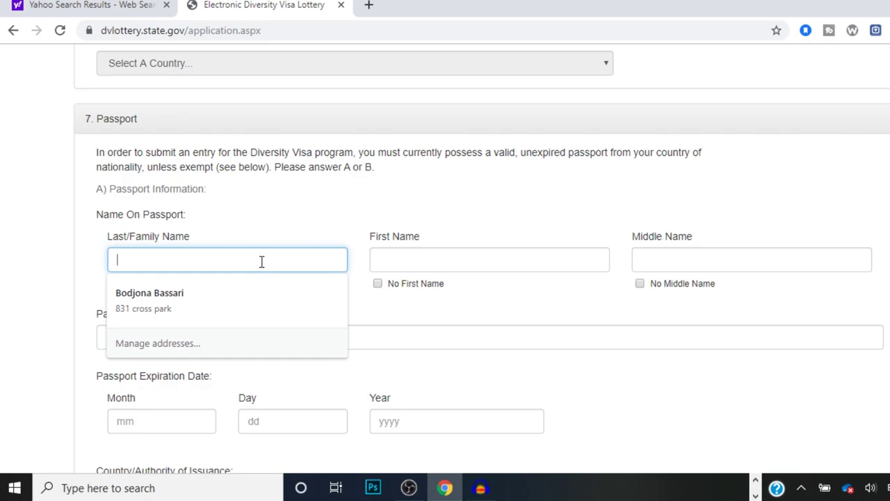
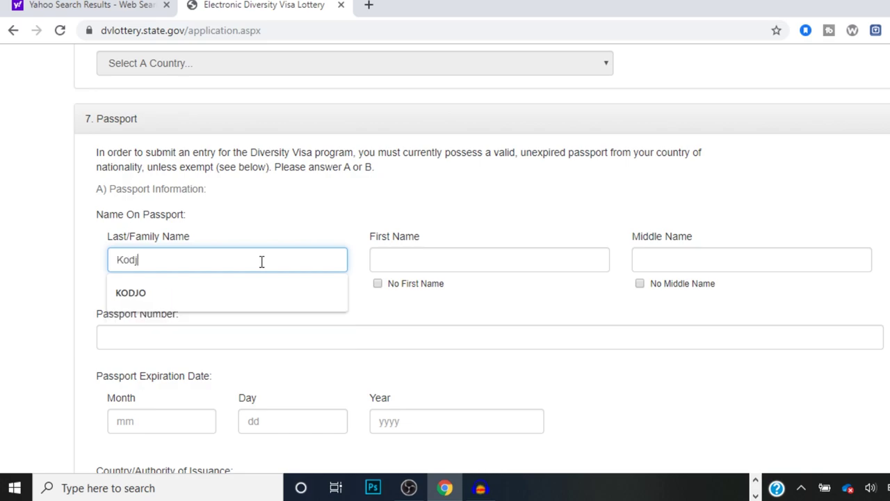
click(393, 255)
text(Kom)
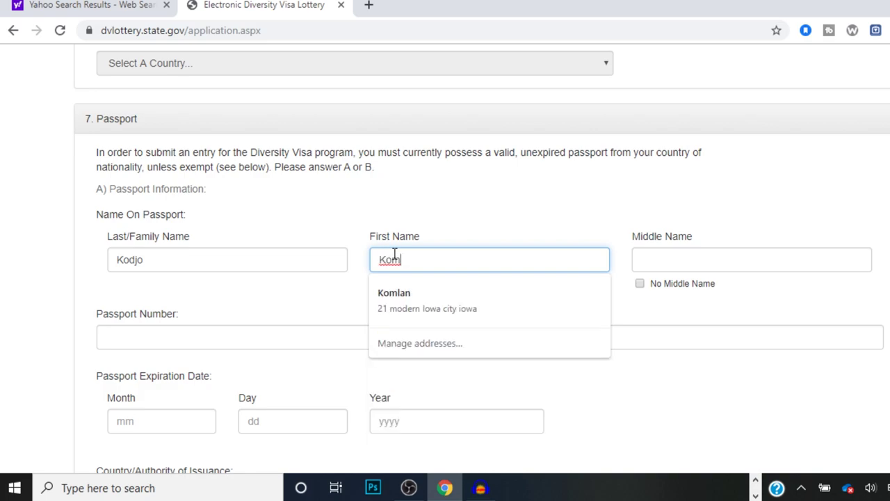
text(l)
key(BackSpace)
key(BackSpace)
key(BackSpace)
key(BackSpace)
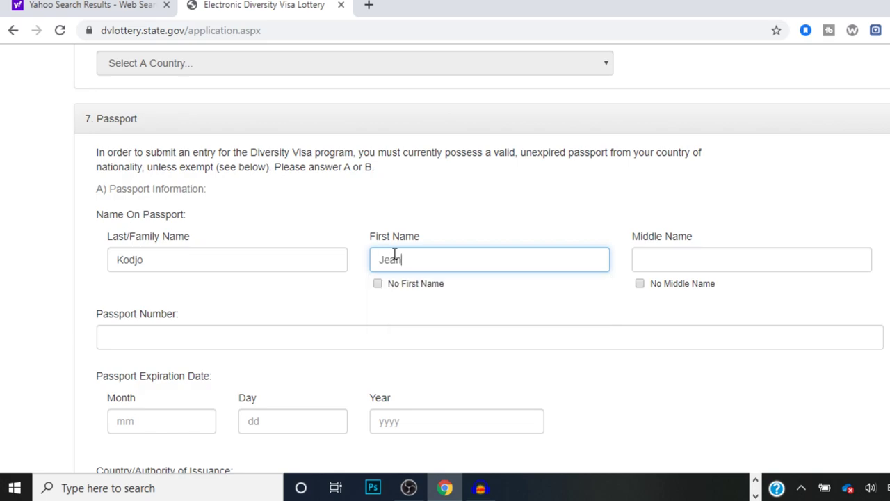
click(733, 258)
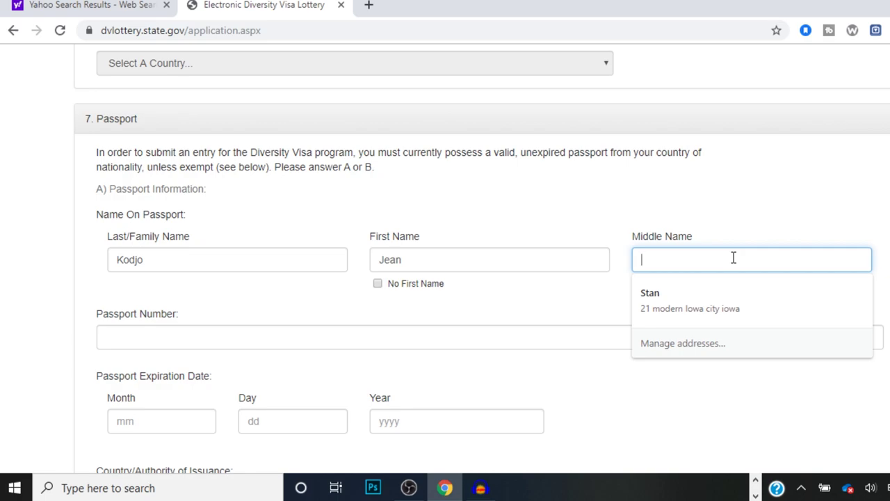
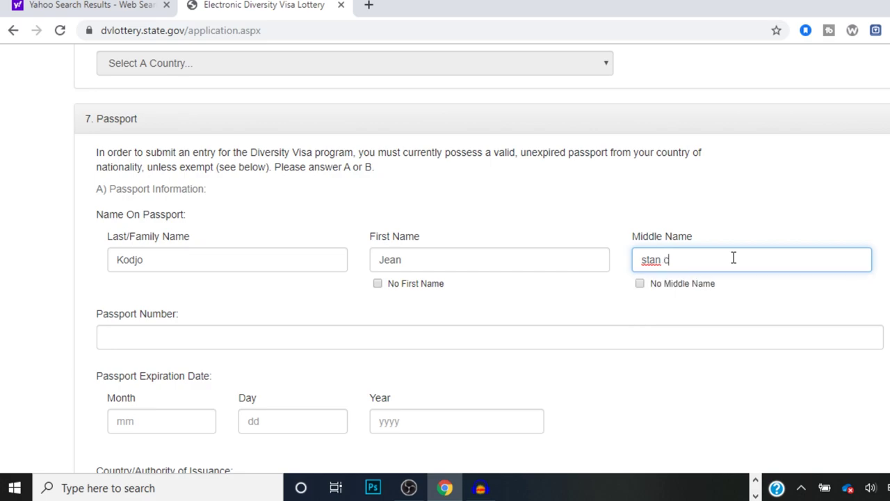
click(580, 331)
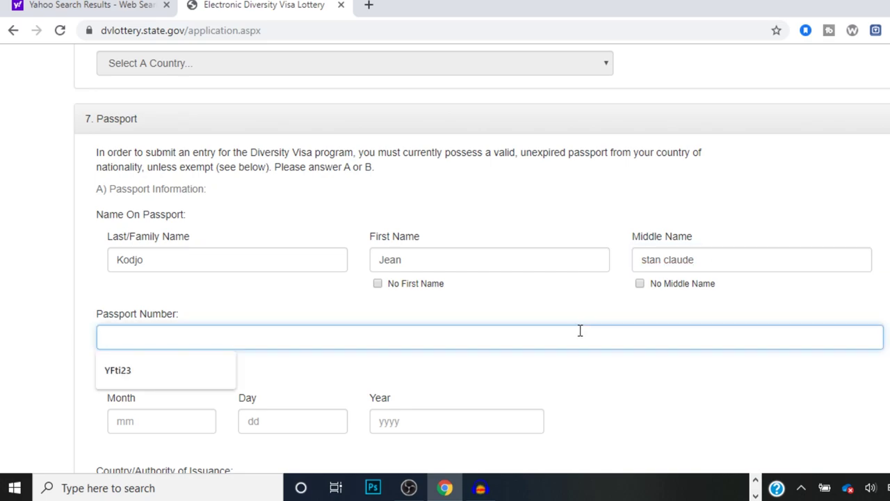
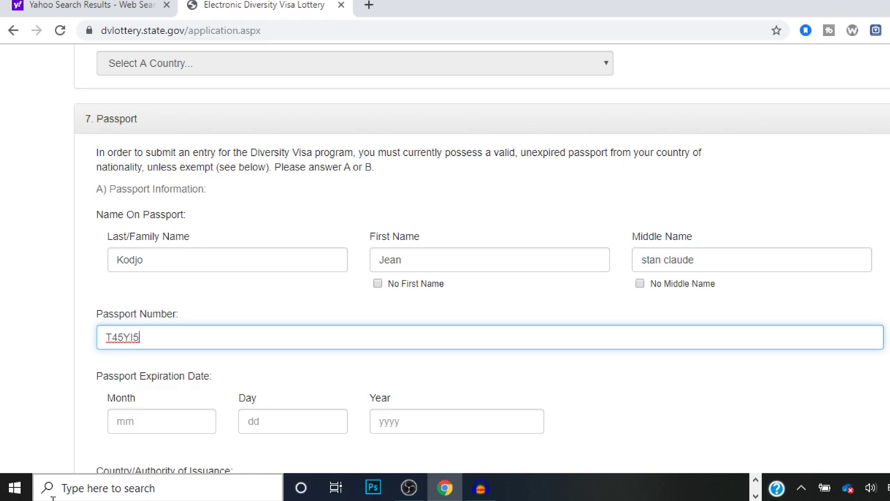
click(141, 427)
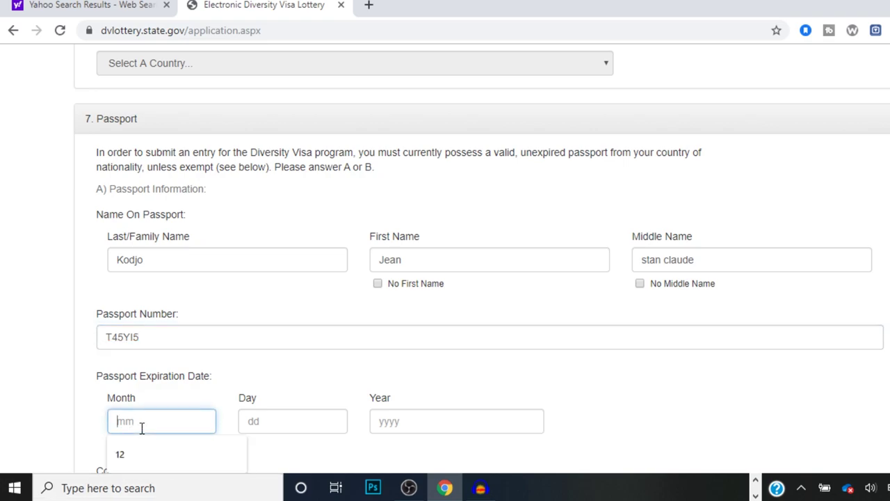
text(12)
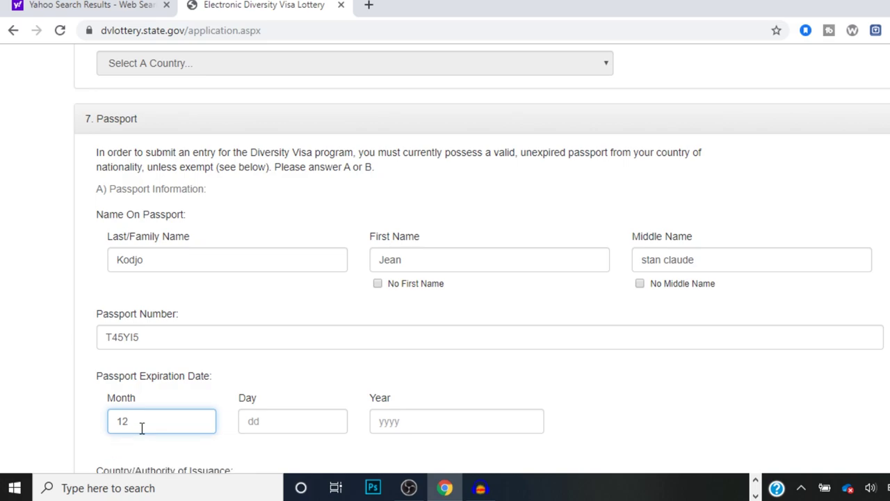
click(273, 425)
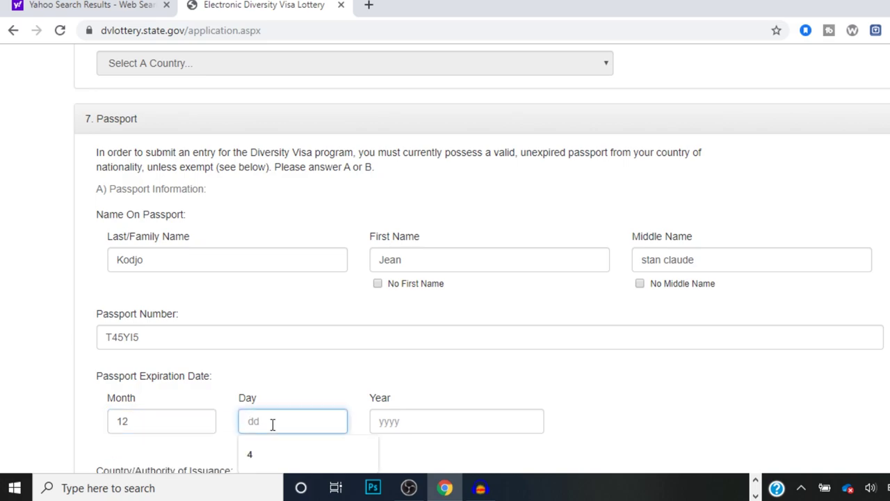
text(4)
click(401, 426)
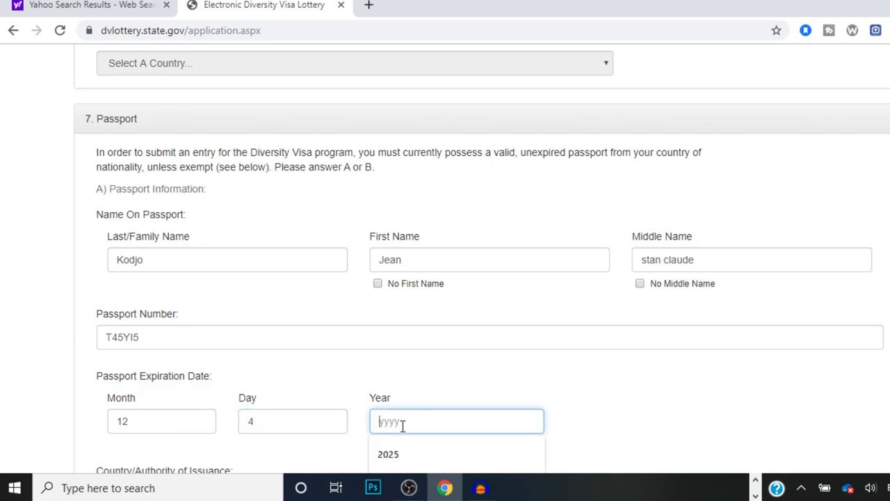
click(417, 456)
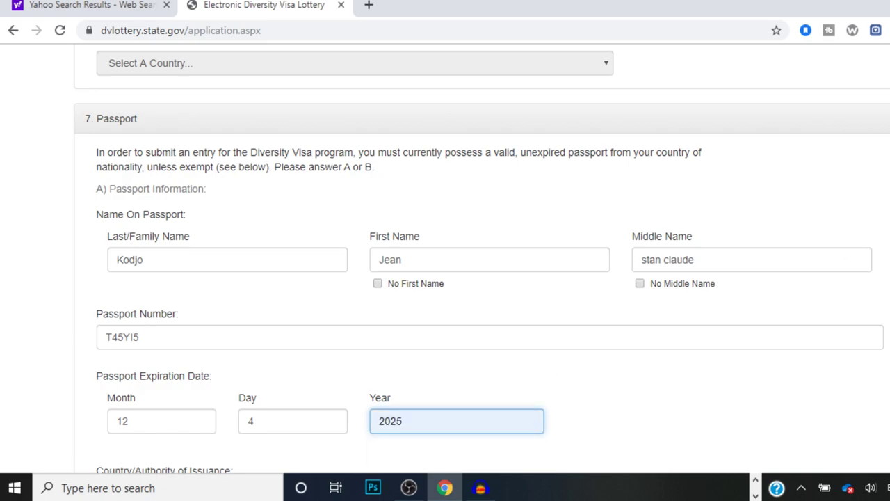
scroll(418, 457, down, 1)
scroll(482, 258, down, 5)
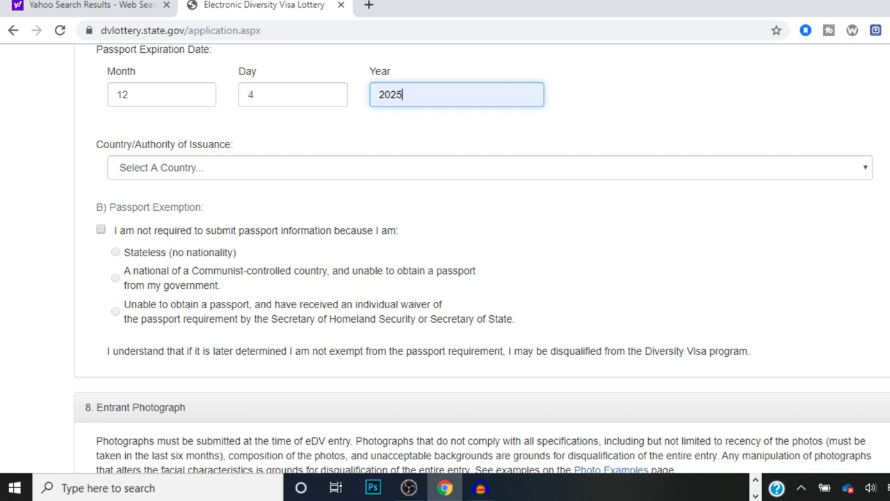
Step: Choose Togo as the passport's Country/Authority of Issuance
click(863, 170)
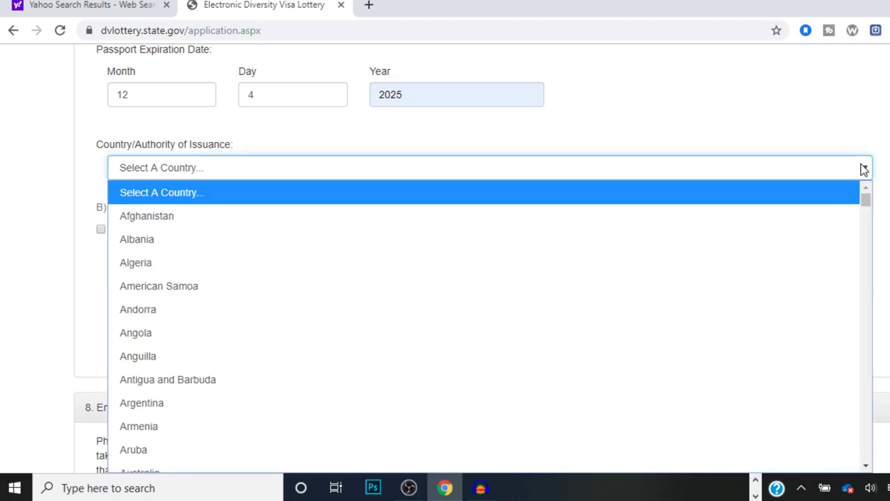
key(t)
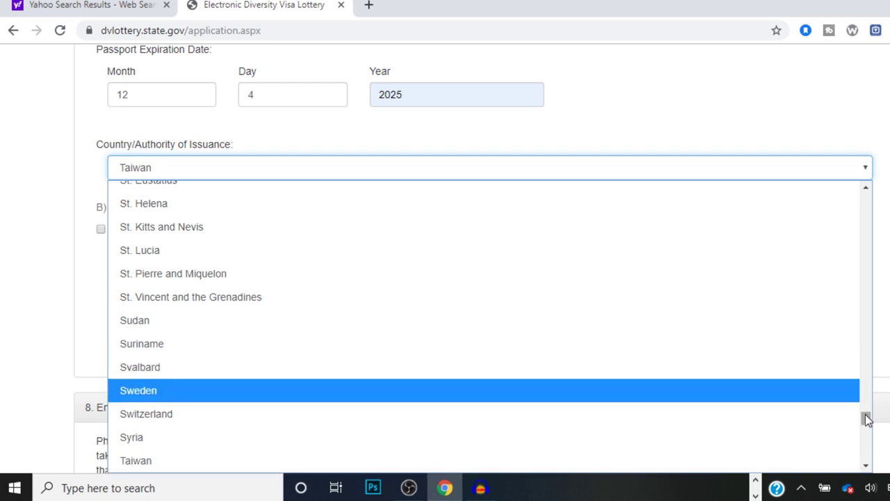
drag(866, 417, 867, 428)
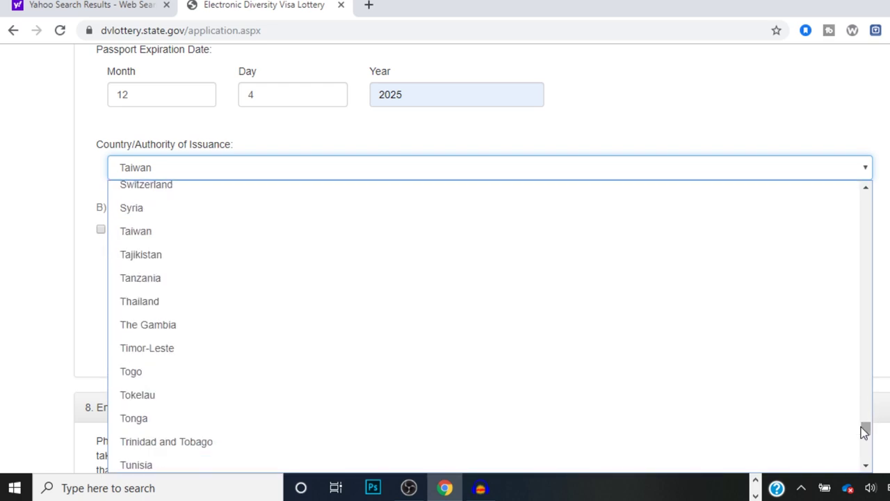
click(567, 383)
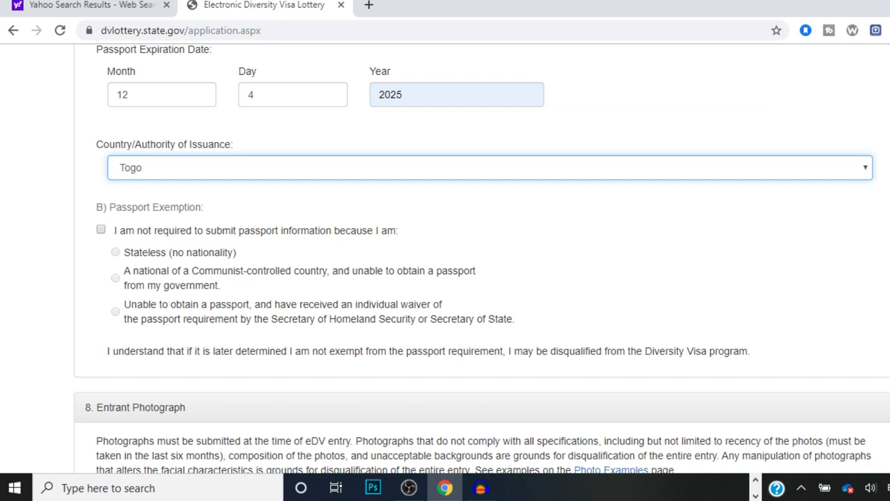
Step: Upload CROPPED-IMG_3286 from Pictures > BEN as the entrant photograph
scroll(445, 257, down, 3)
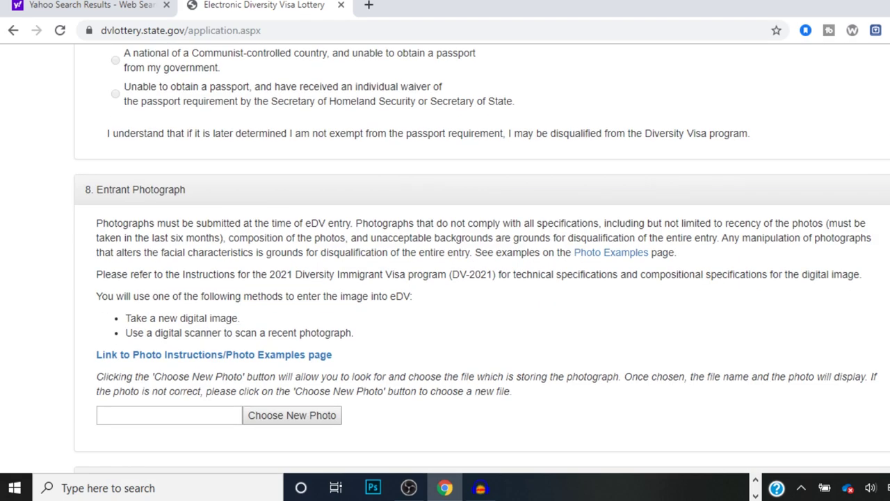
scroll(482, 260, down, 1)
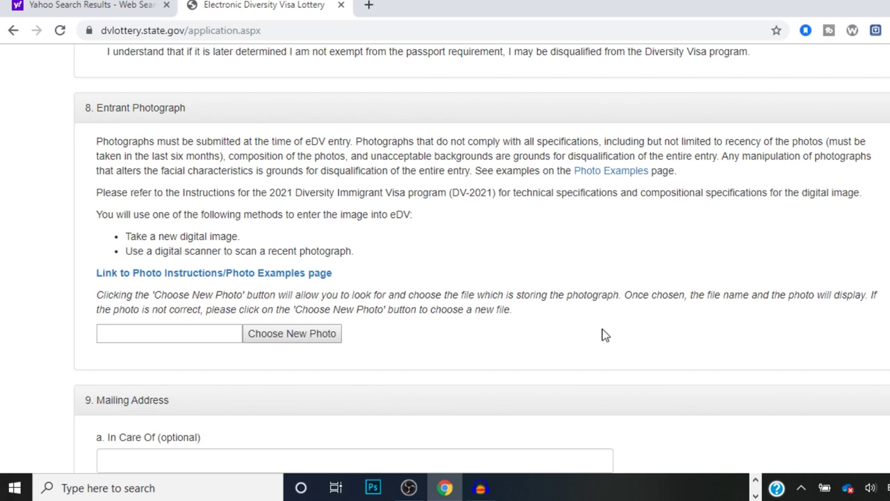
click(324, 337)
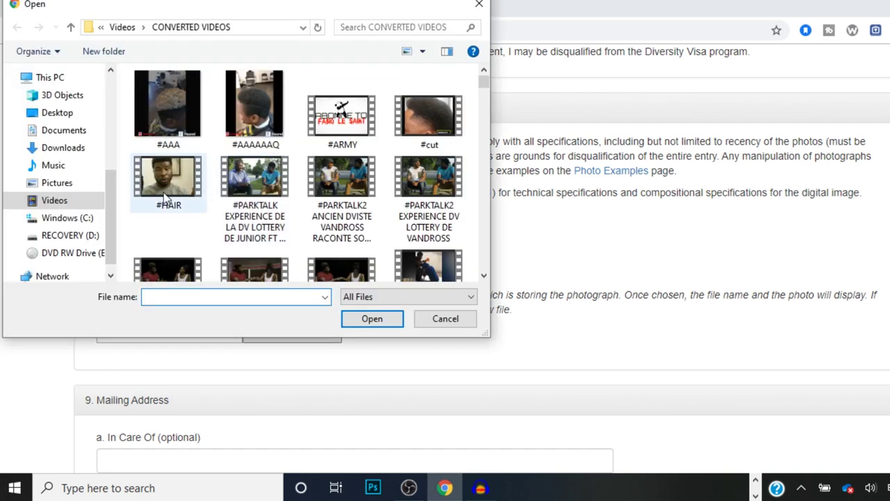
click(60, 183)
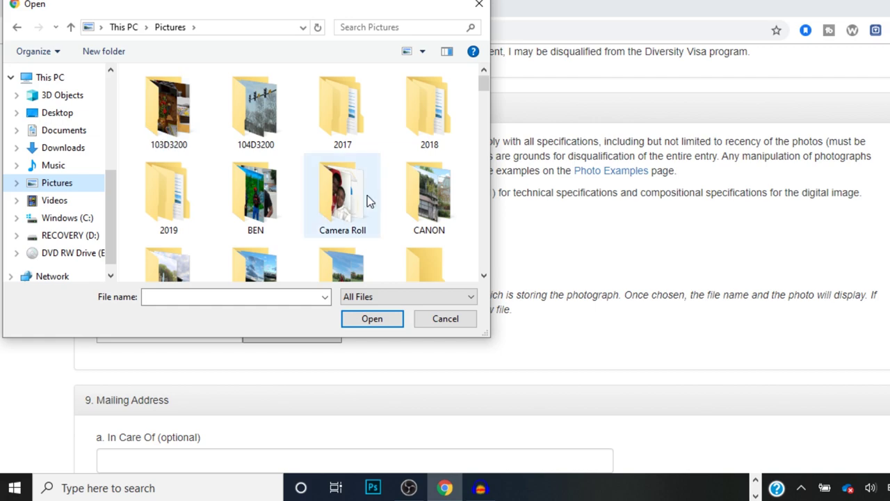
double_click(255, 195)
click(163, 100)
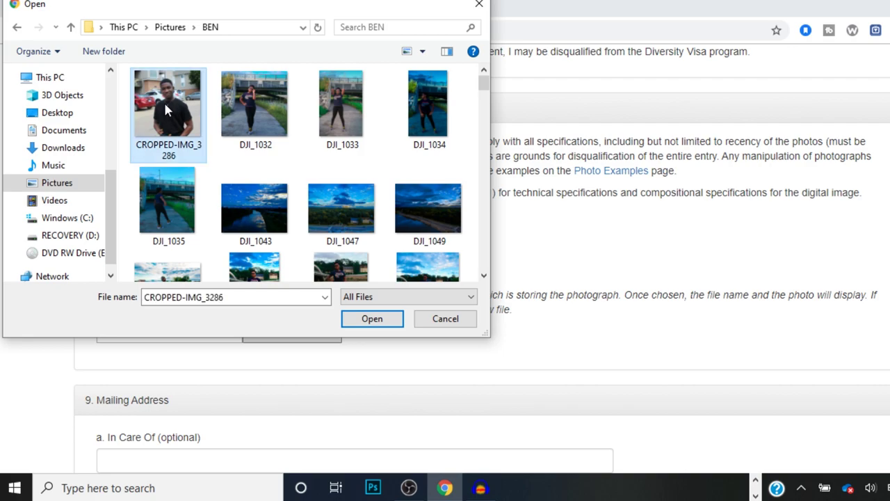
click(356, 317)
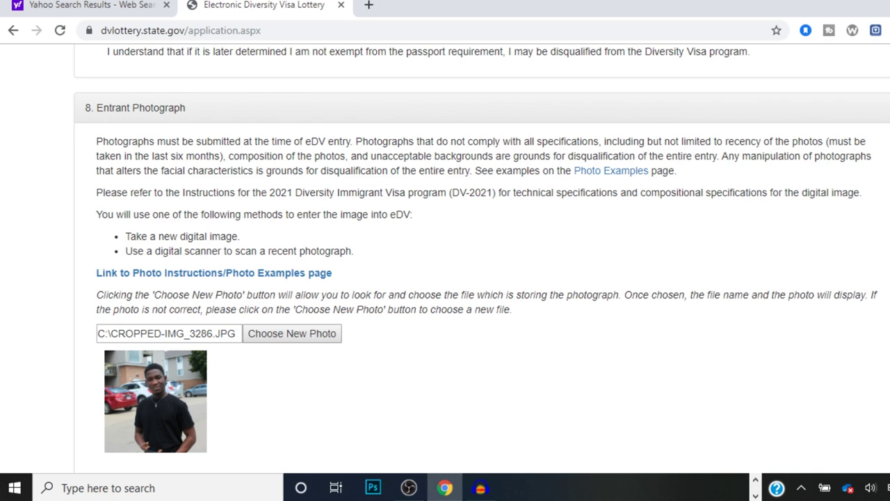
scroll(445, 257, down, 2)
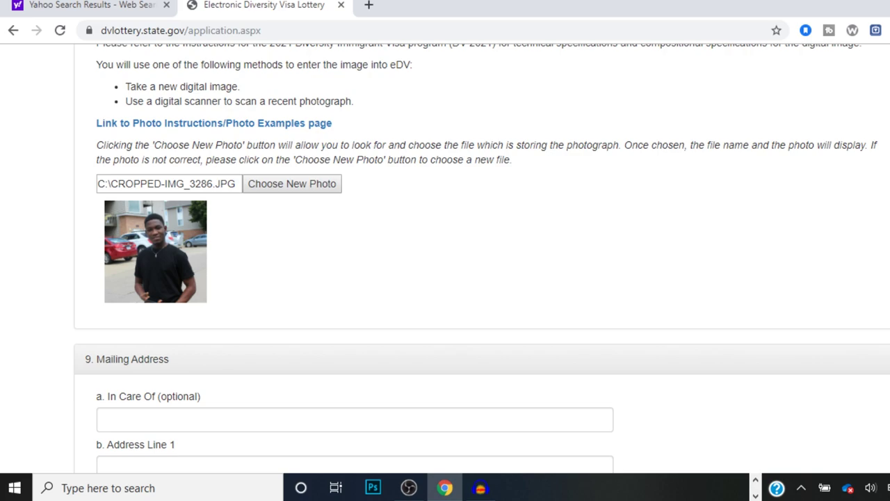
scroll(445, 258, down, 3)
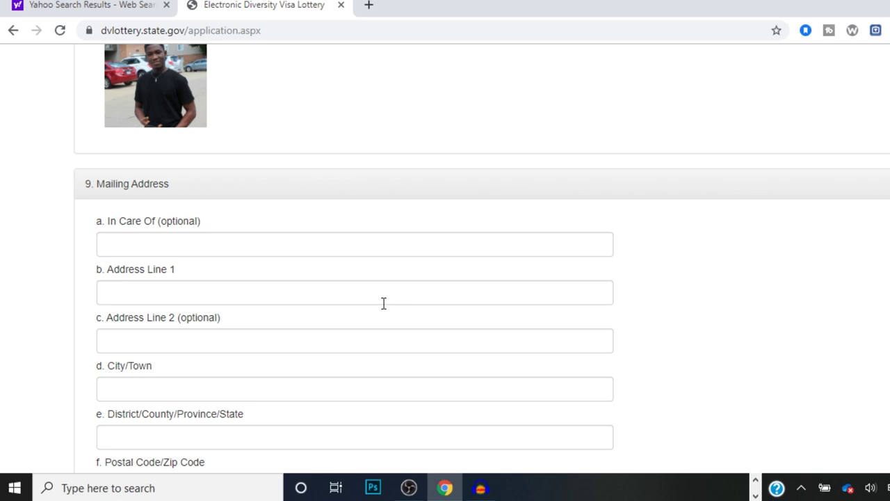
Step: Type the entrant's street address into Address Line 1, correcting a typo
click(383, 302)
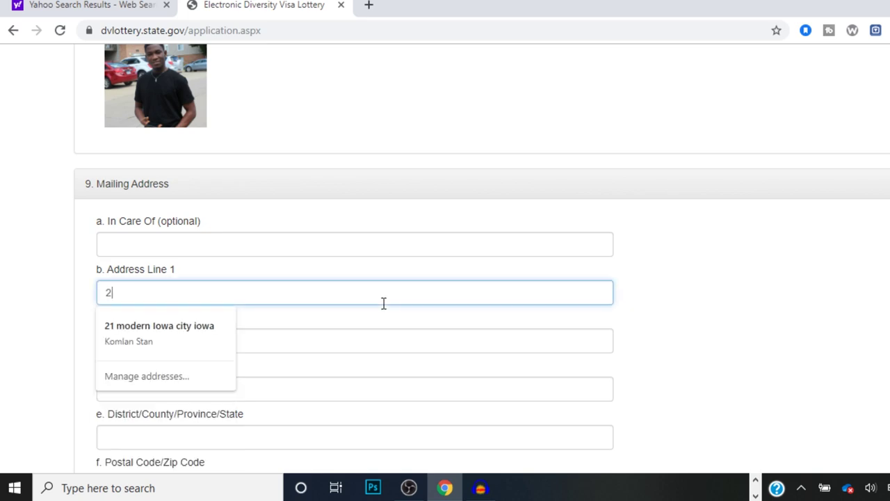
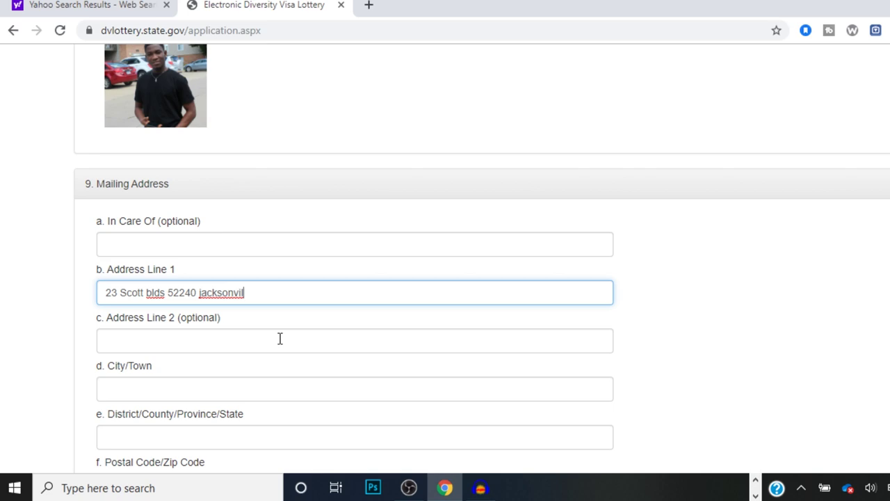
Step: Autofill city 'iowa city', state IA and postal code 52240 from a saved address
click(193, 380)
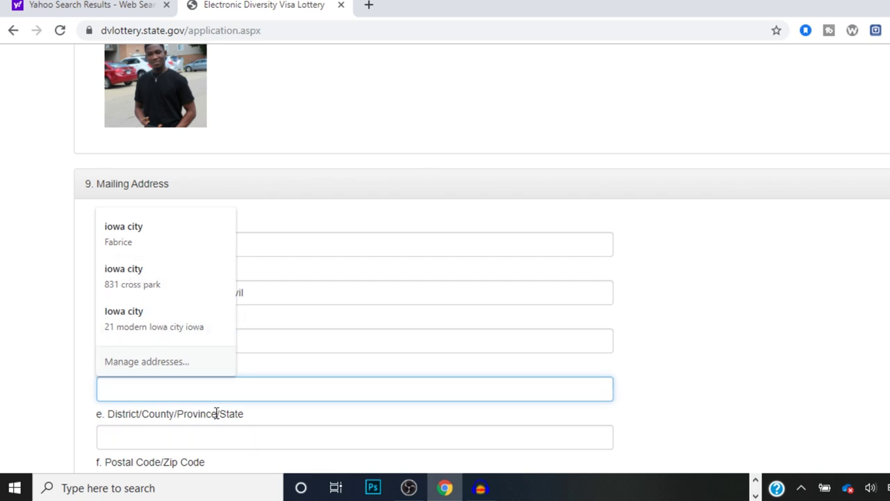
click(153, 235)
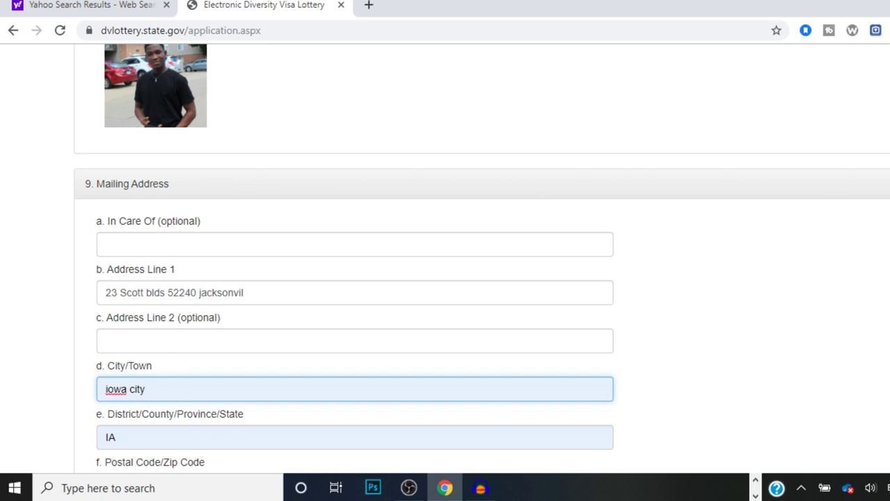
scroll(738, 197, down, 4)
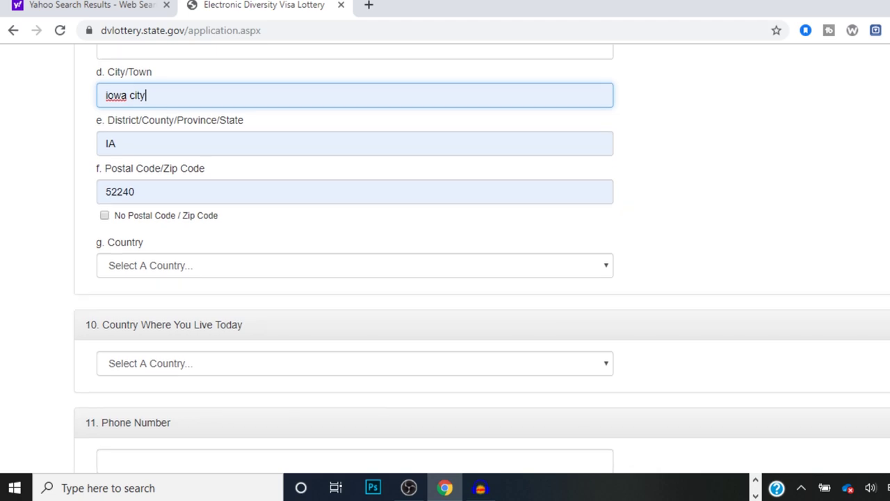
click(336, 197)
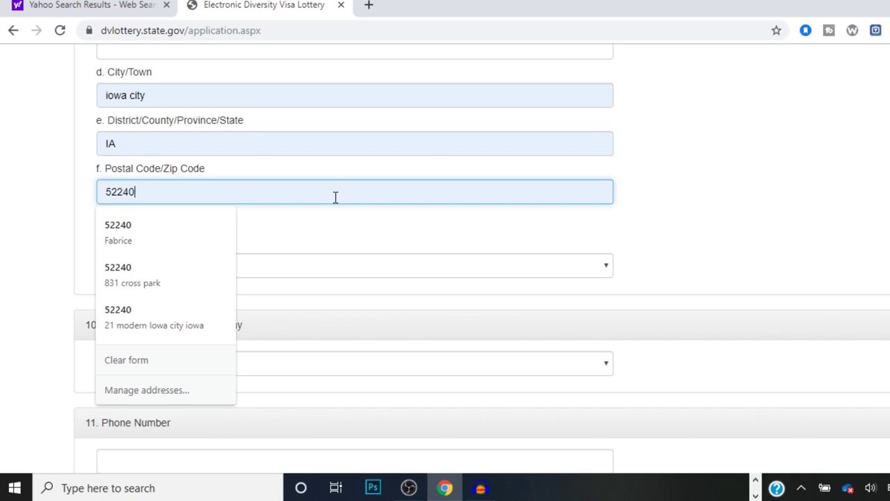
click(374, 217)
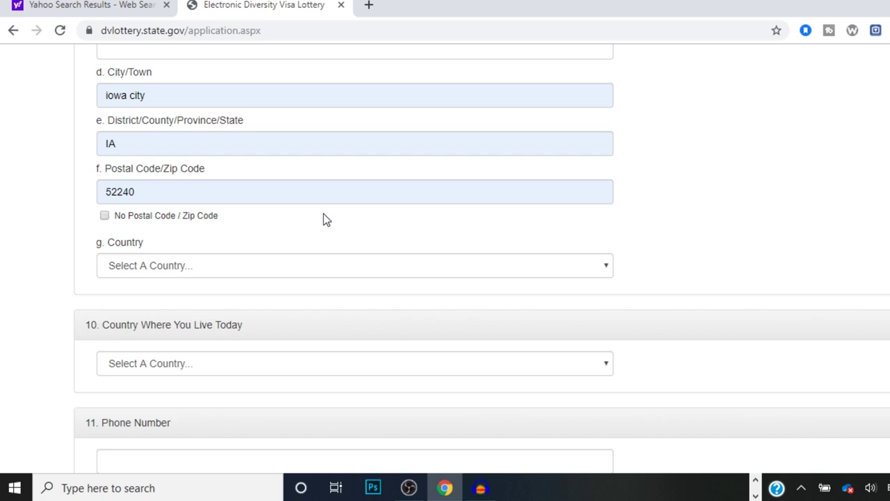
Step: Set the mailing address country to United States Of America, correcting an accidental Uruguay pick
click(310, 264)
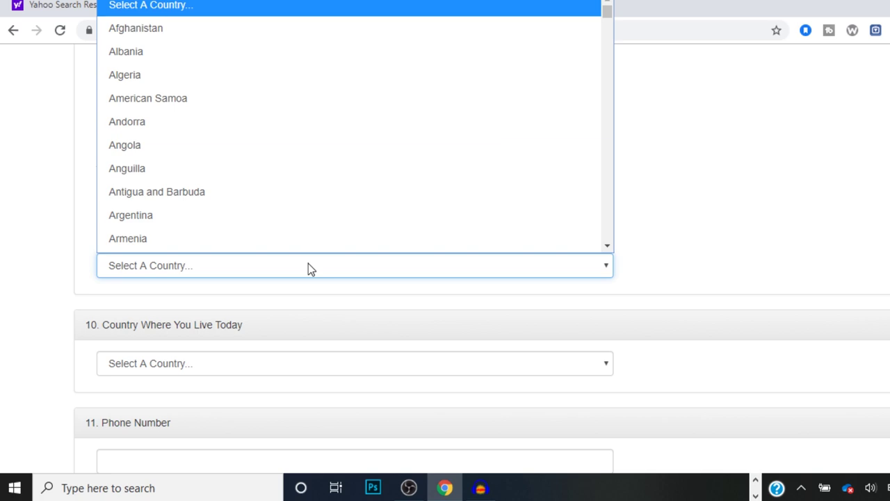
key(u)
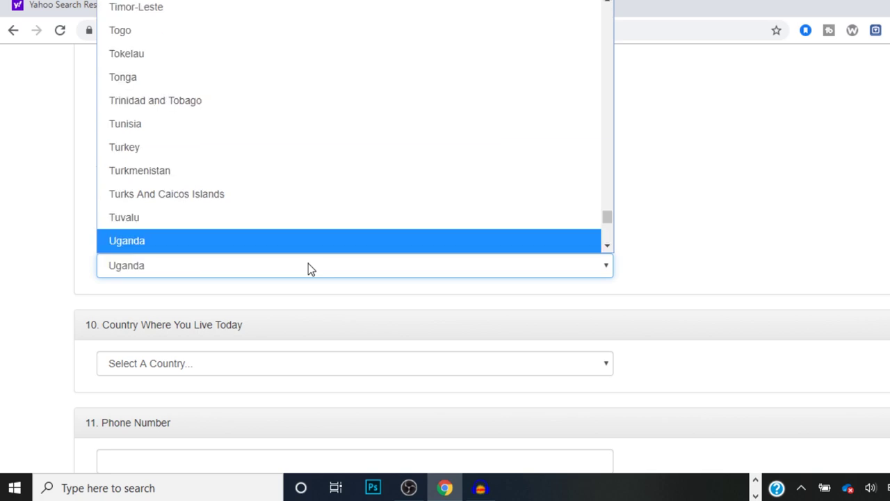
drag(610, 219, 609, 233)
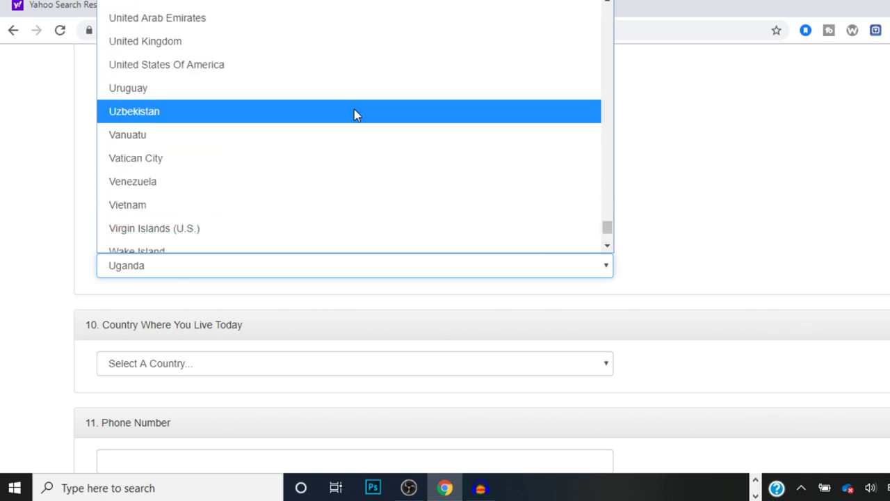
click(310, 82)
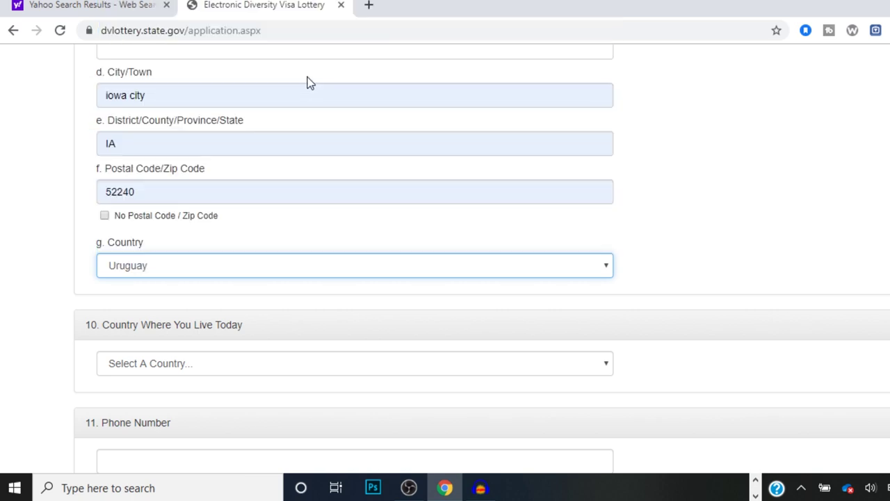
click(324, 271)
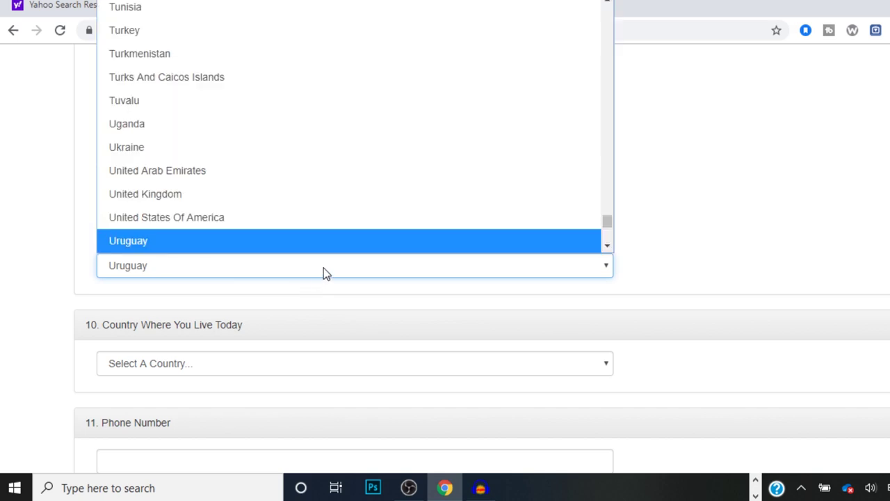
scroll(358, 240, down, 1)
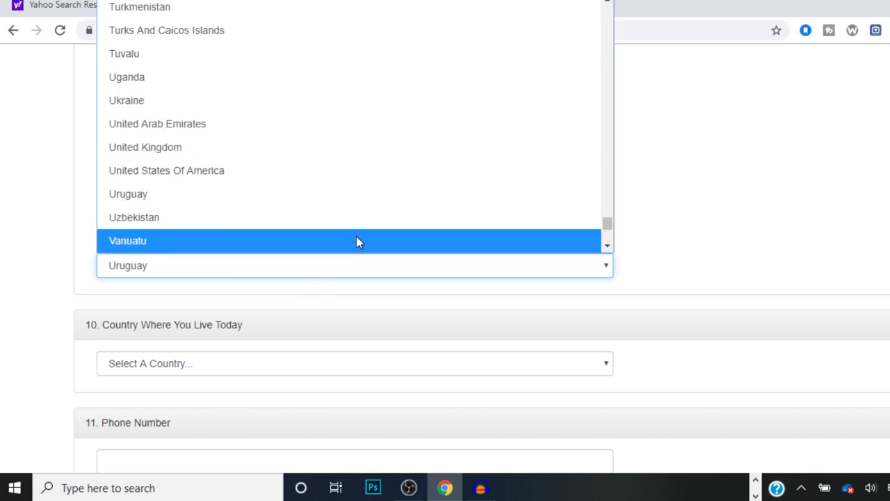
click(330, 175)
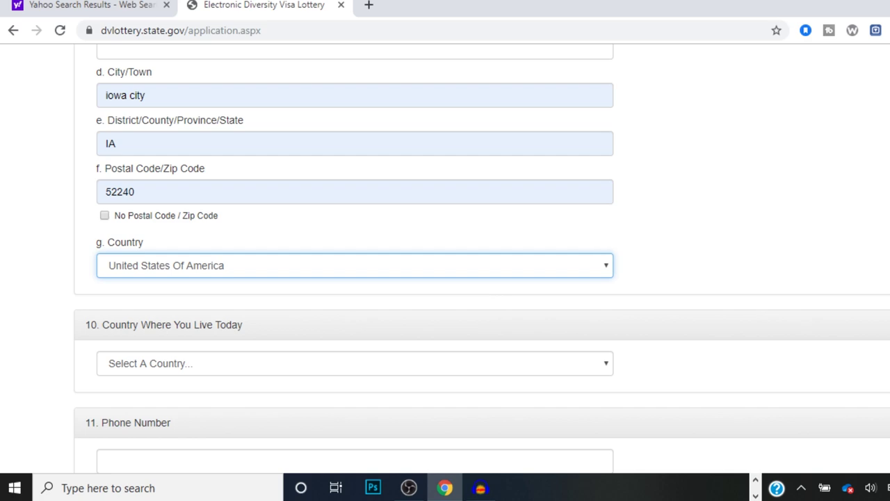
scroll(482, 262, down, 3)
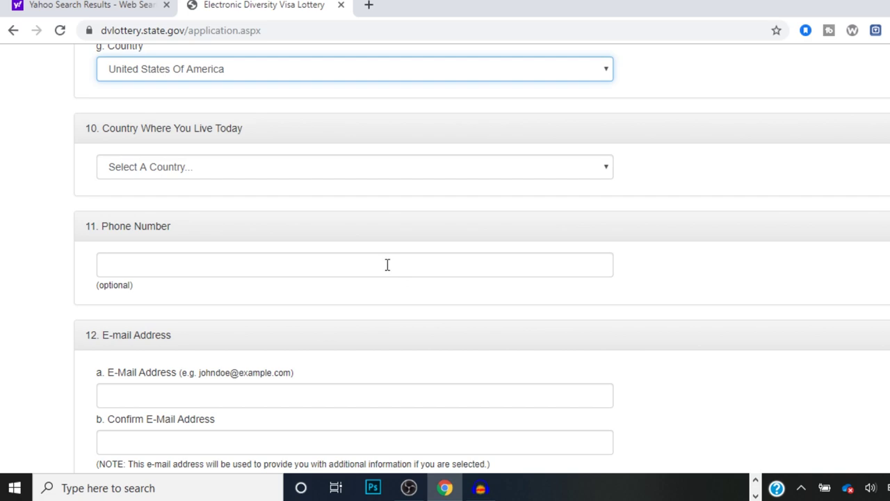
Step: Change Country Where You Live Today from Uganda to United States Of America
click(469, 171)
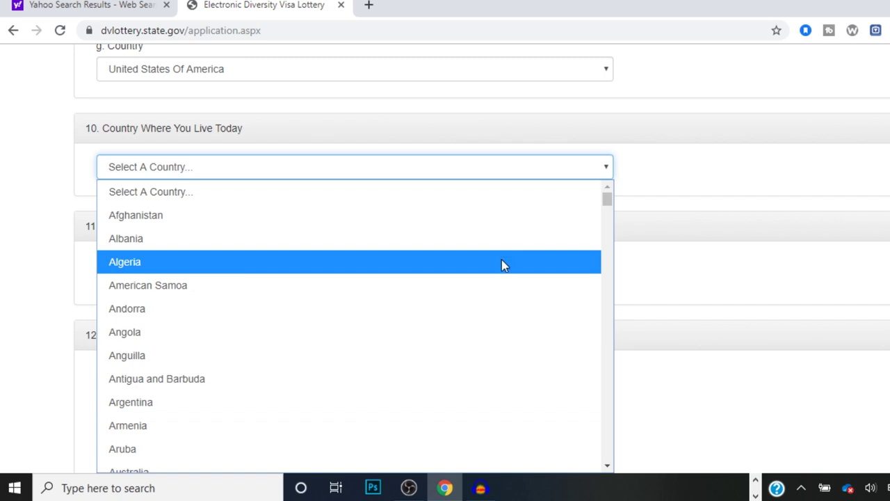
key(u)
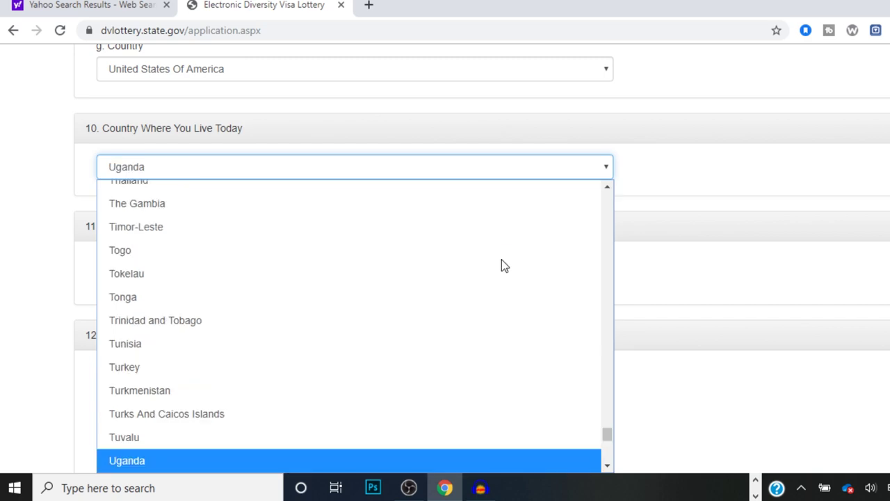
scroll(609, 439, down, 3)
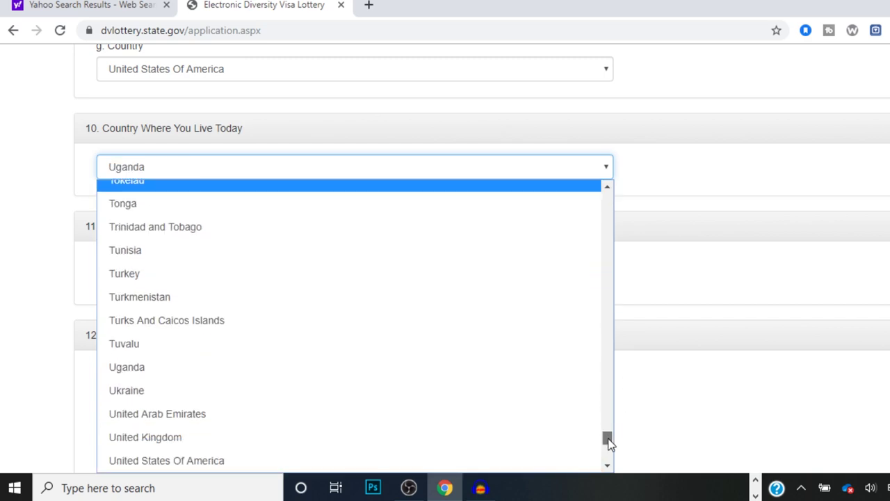
click(383, 419)
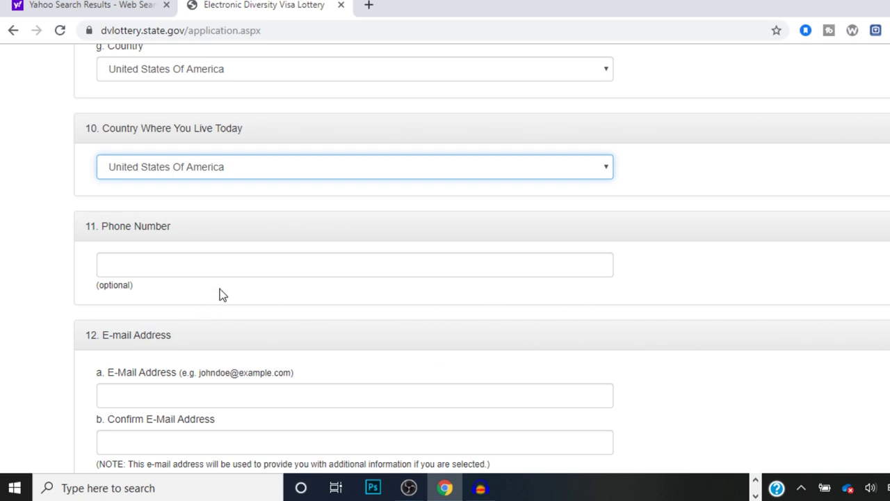
click(257, 271)
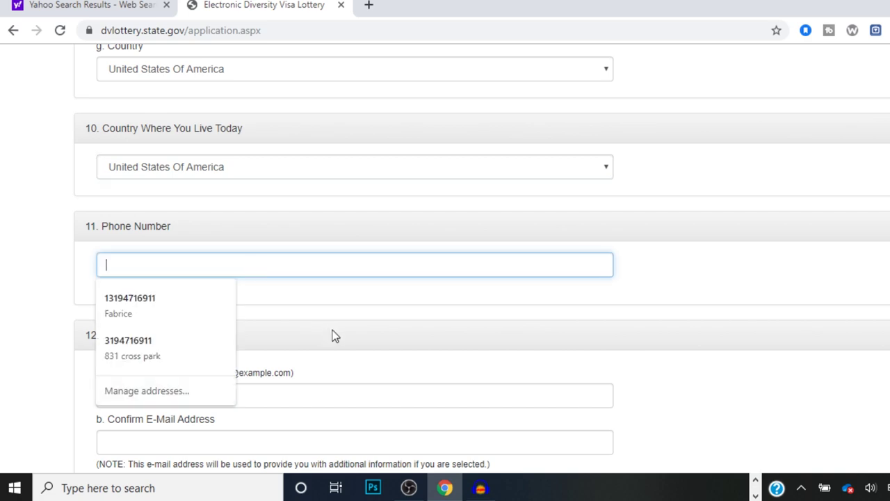
text(w)
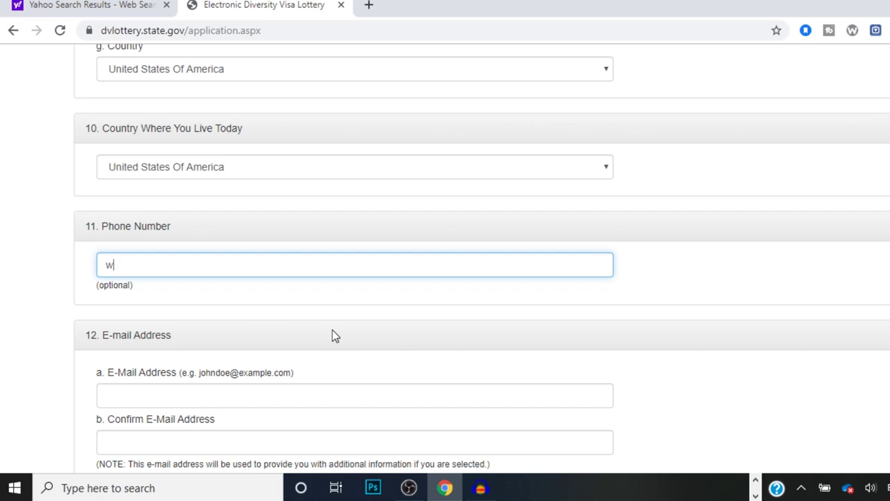
key(BackSpace)
Step: Fill both e-mail address fields with the saved autofill e-mail
click(268, 403)
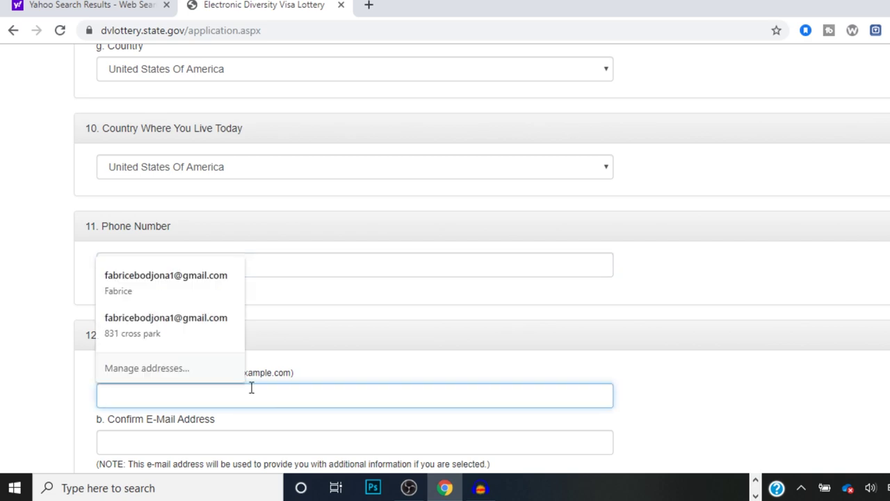
click(194, 297)
click(194, 296)
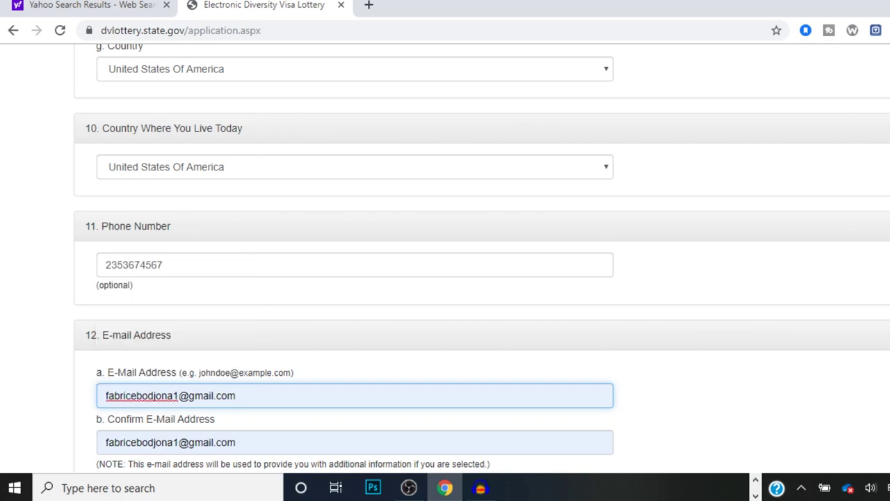
scroll(482, 256, down, 5)
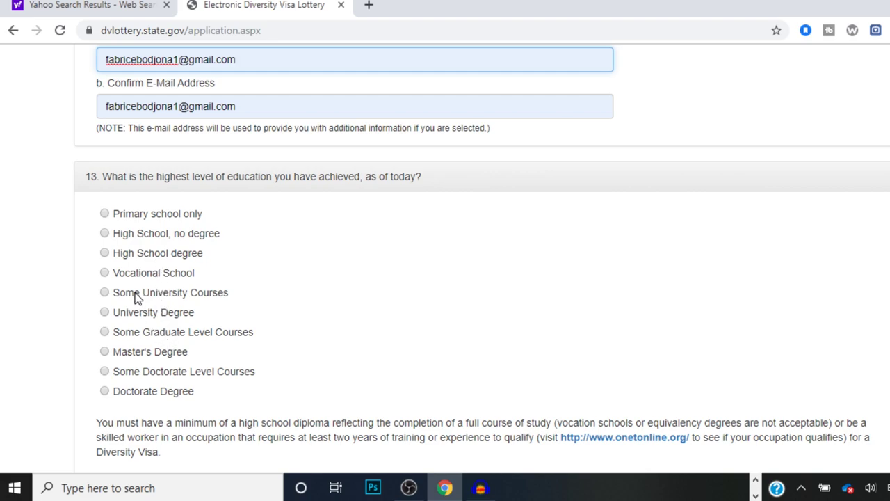
Step: Select High School degree as the highest education level in question 13
click(105, 254)
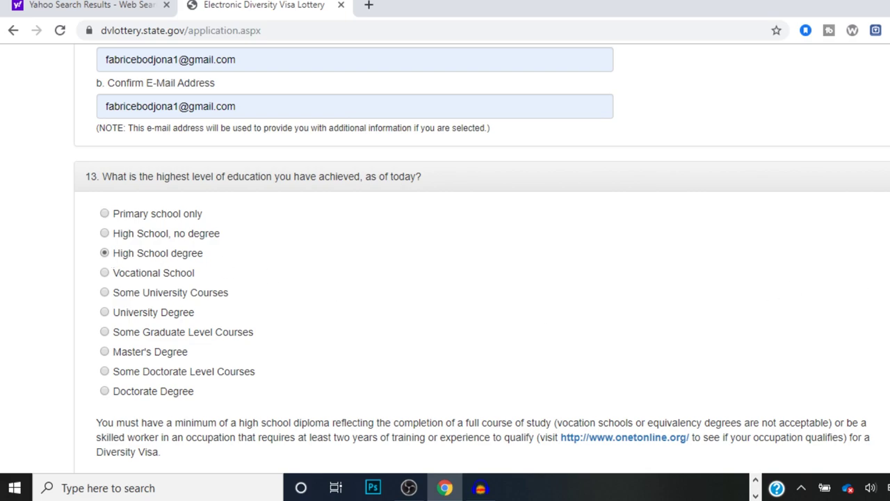
scroll(482, 257, down, 4)
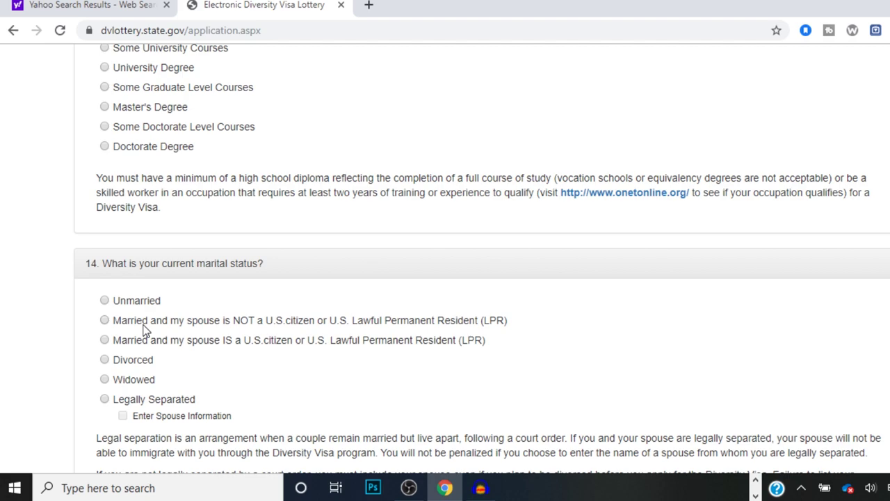
Step: Mark married to a non-U.S.-citizen spouse, enter 2 children, and submit the form
click(105, 321)
scroll(445, 258, down, 5)
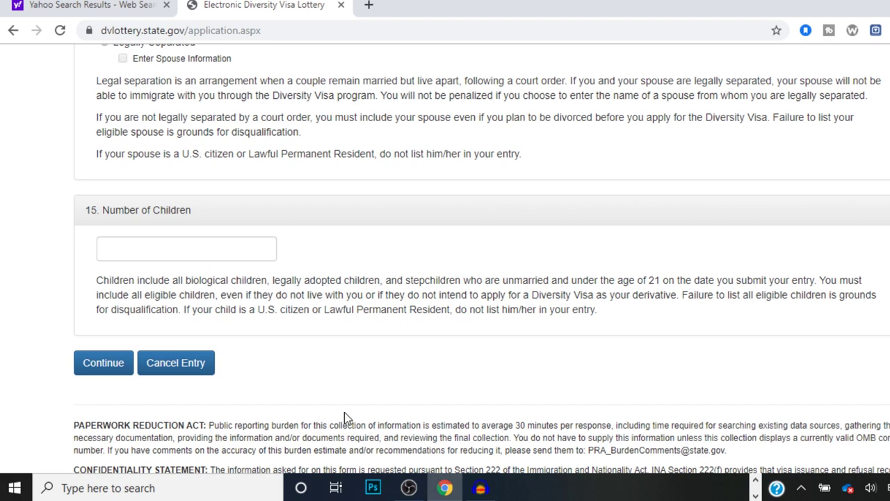
click(217, 254)
text(2)
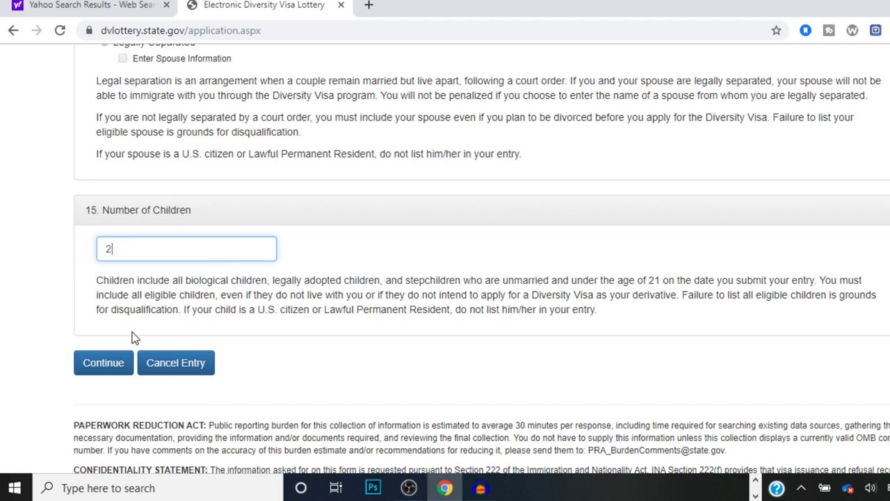
click(119, 362)
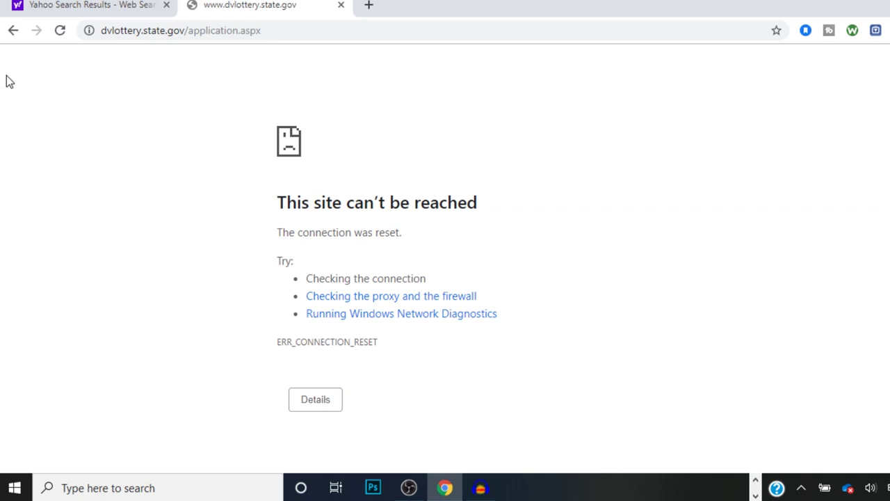
Step: Return to the form, retry Continue, and go back again after the connection error
click(8, 35)
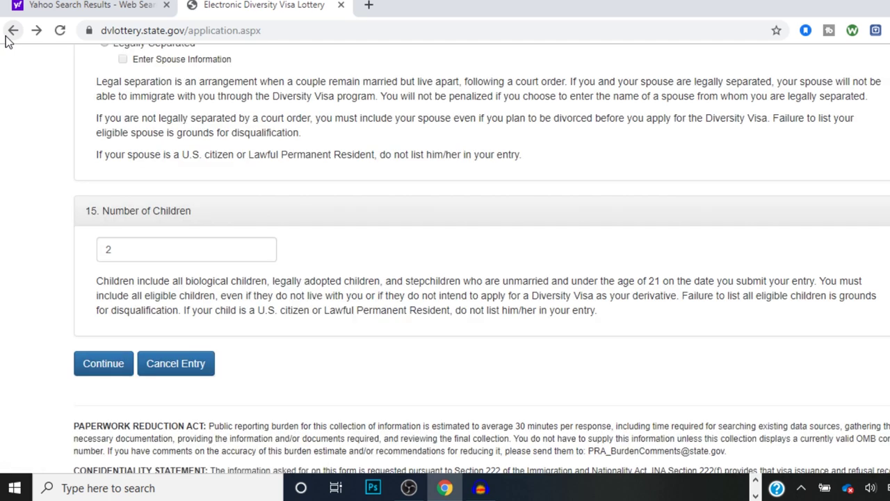
click(114, 376)
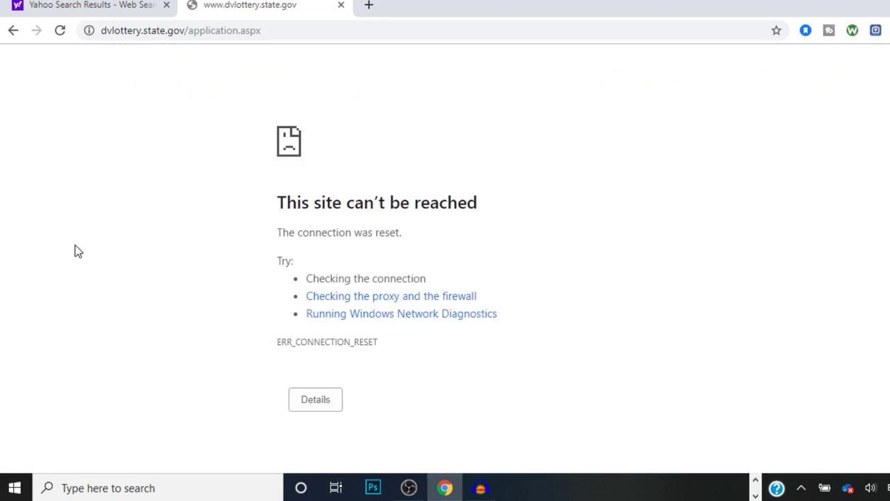
click(13, 40)
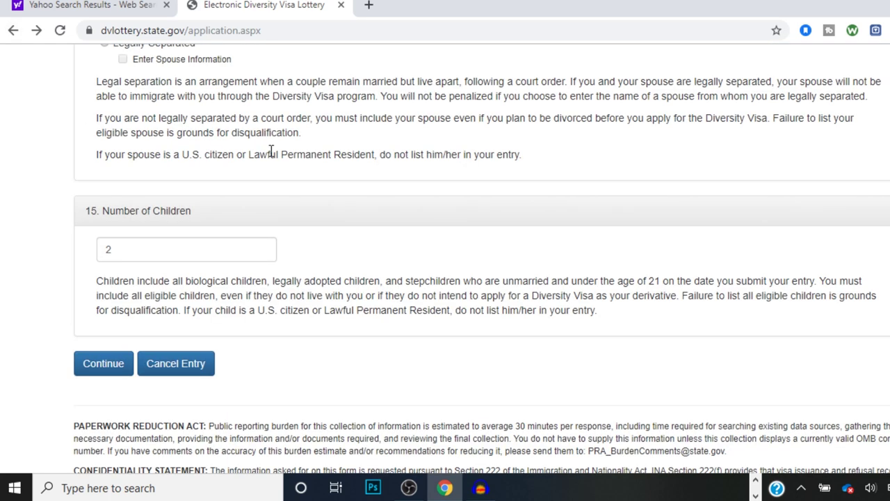